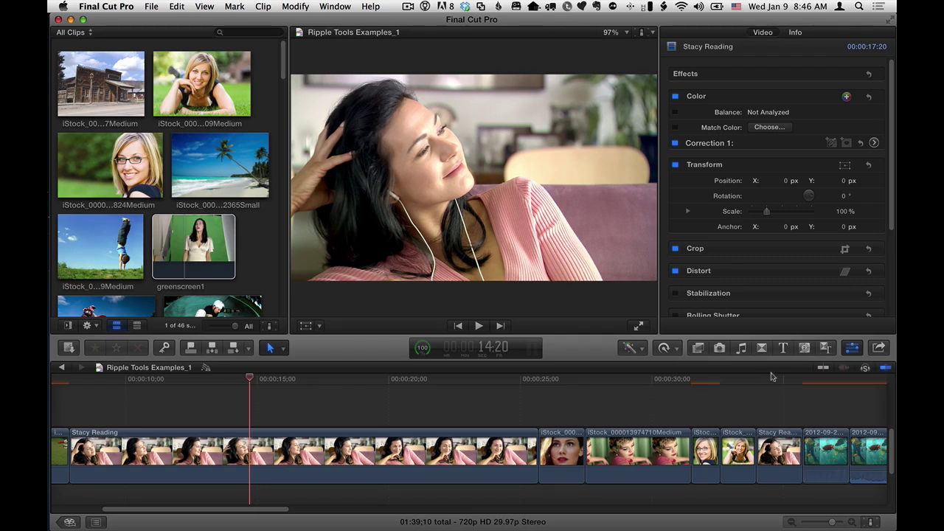
- Show the Ripple Tools titles, including RT 8 Point Matte, in the Titles browser
left_click(783, 347)
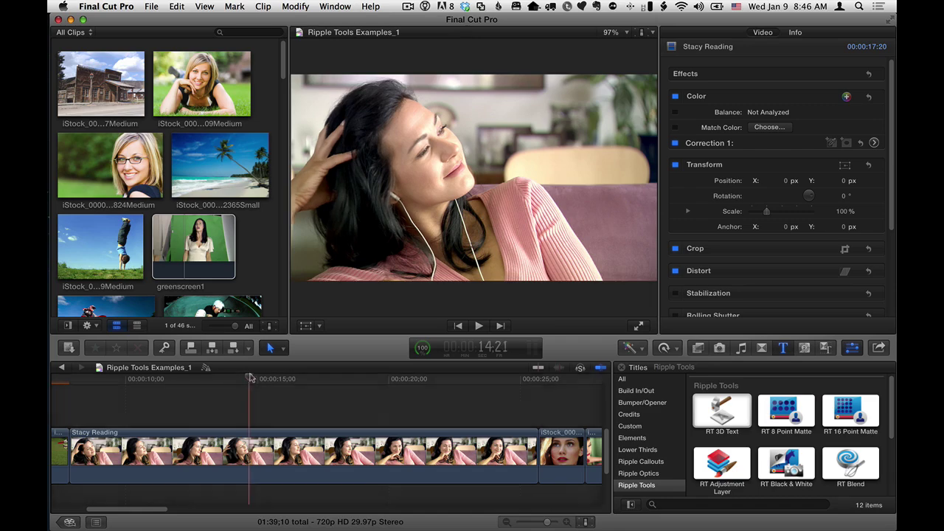
- Add a lengthened Hold freeze-frame to the Stacy Reading clip and select the Hold range
mouse_move(249, 378)
left_mouse_down()
mouse_move(385, 379)
mouse_move(160, 384)
mouse_move(280, 390)
mouse_move(210, 391)
mouse_move(255, 393)
left_mouse_up()
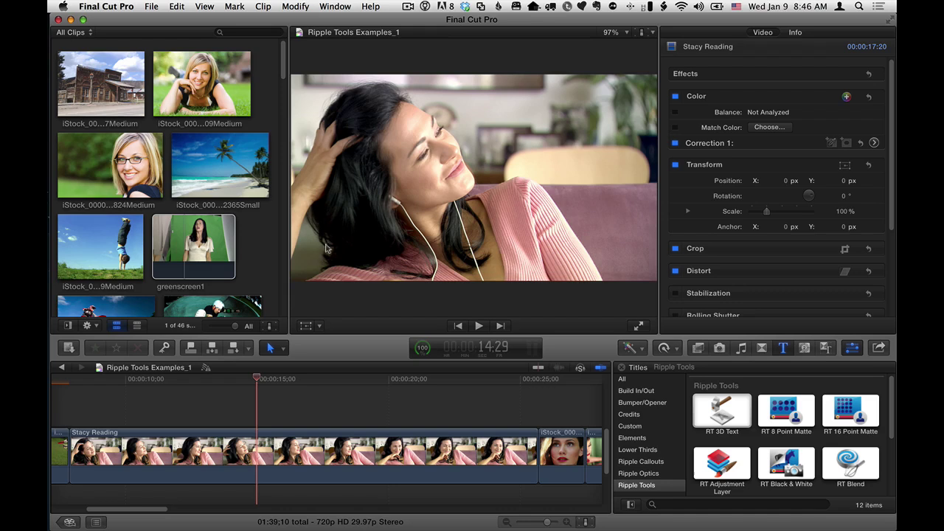
left_click(254, 439)
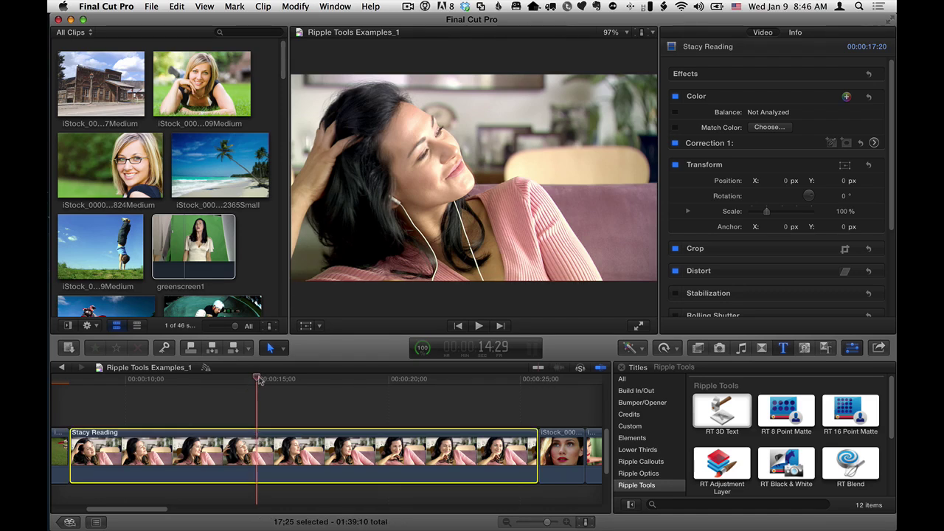
left_click(678, 348)
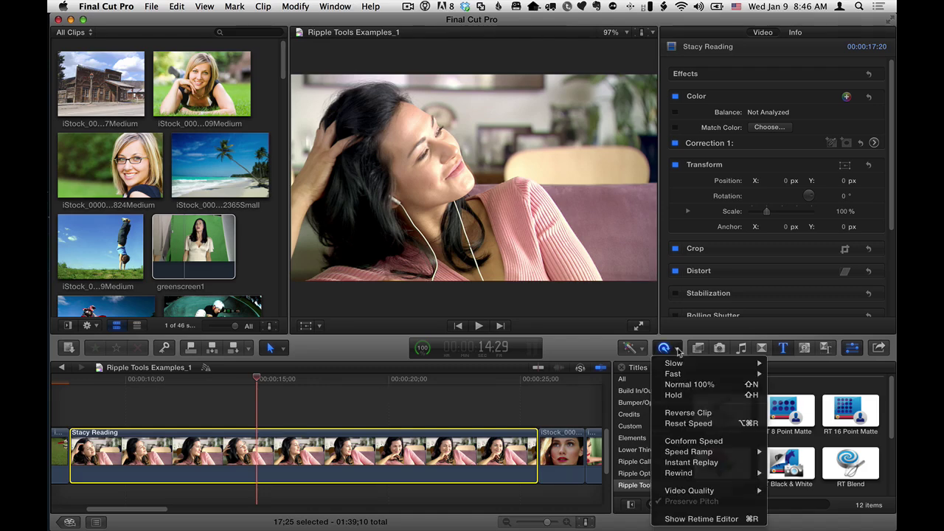
left_click(690, 396)
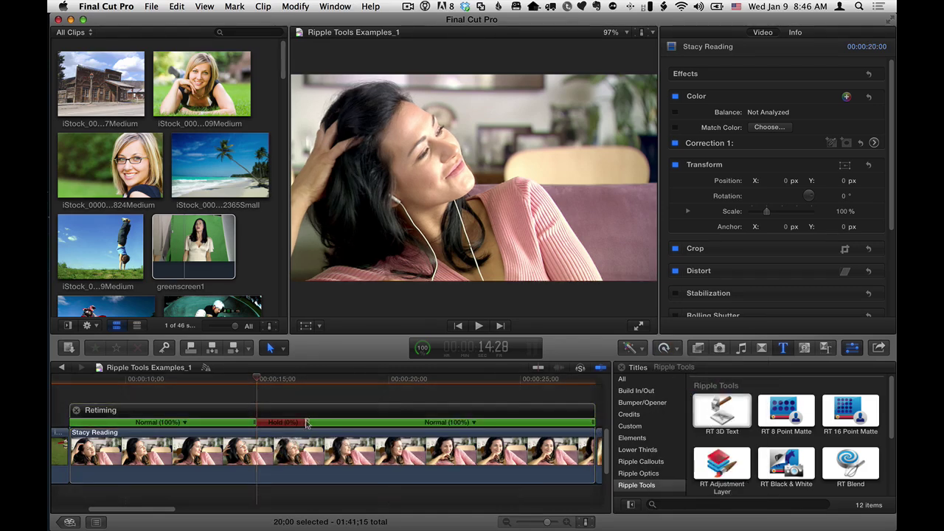
left_click_drag(306, 423, 425, 422)
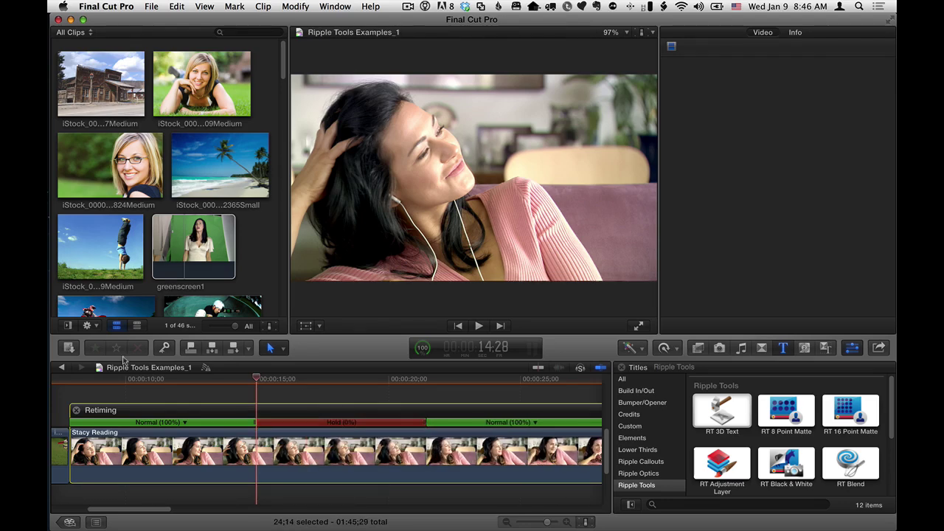
left_click(327, 381)
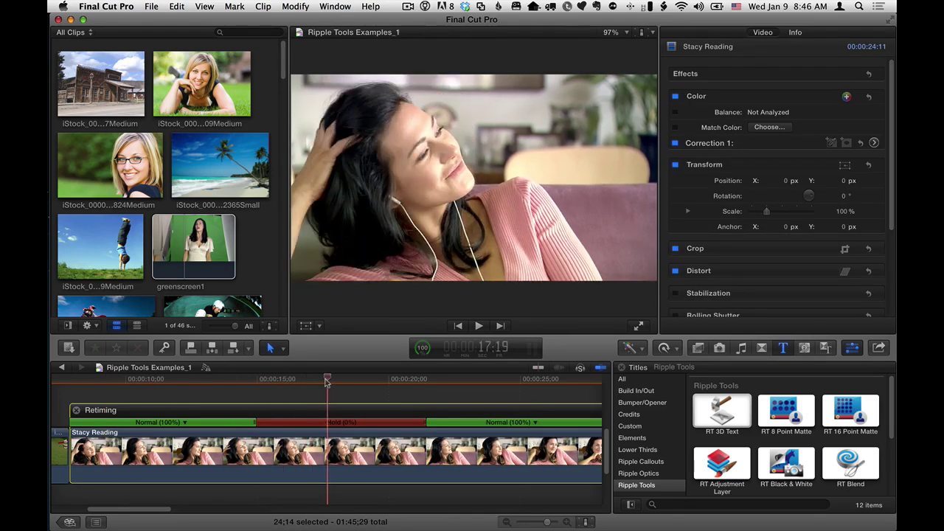
left_click(308, 423)
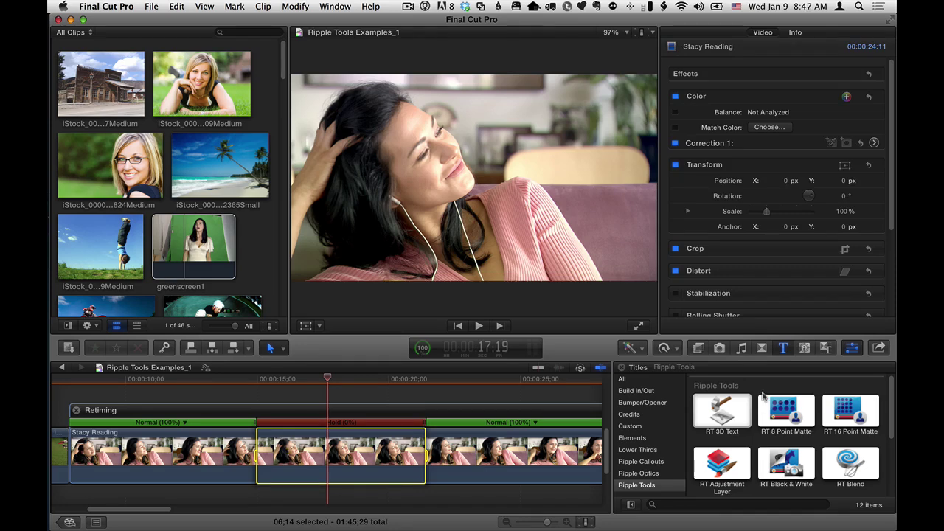
- Connect RT 8 Point Matte over the Hold range, select it, and nudge its top-left point
left_click(785, 413)
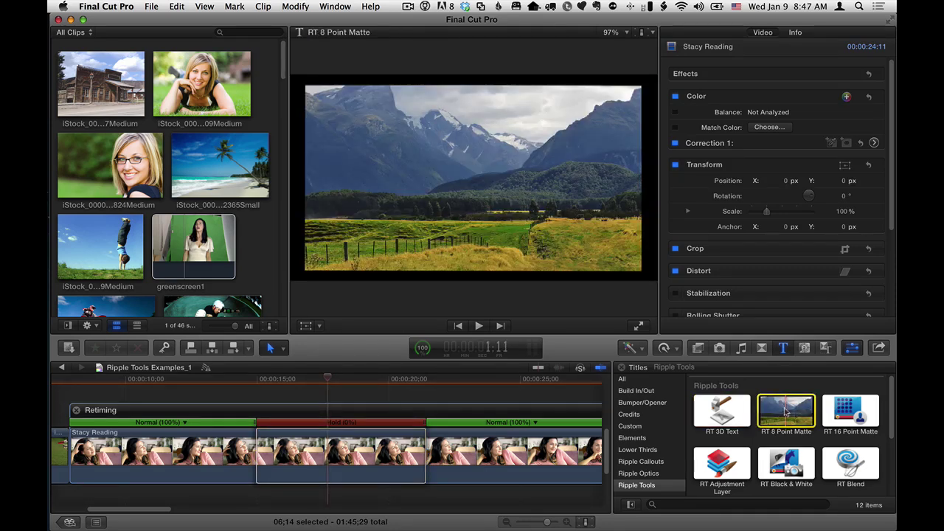
key("q")
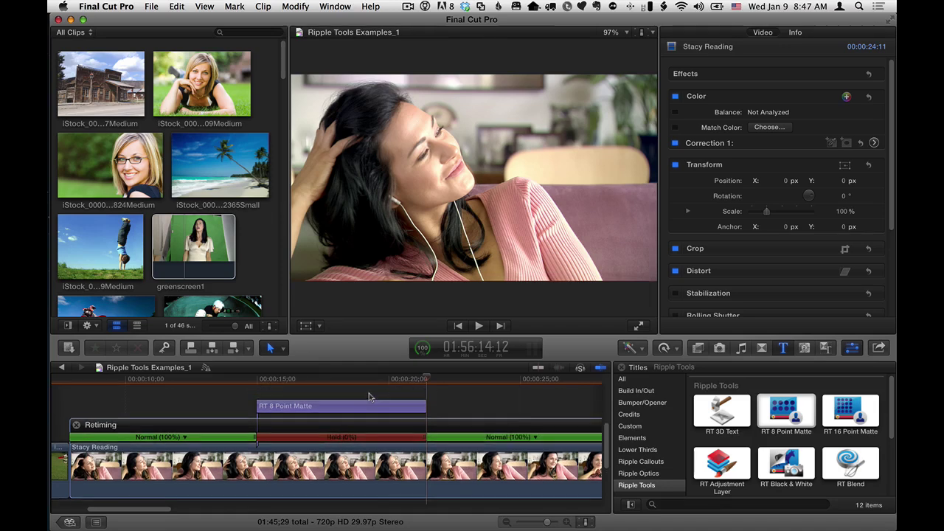
left_click(322, 378)
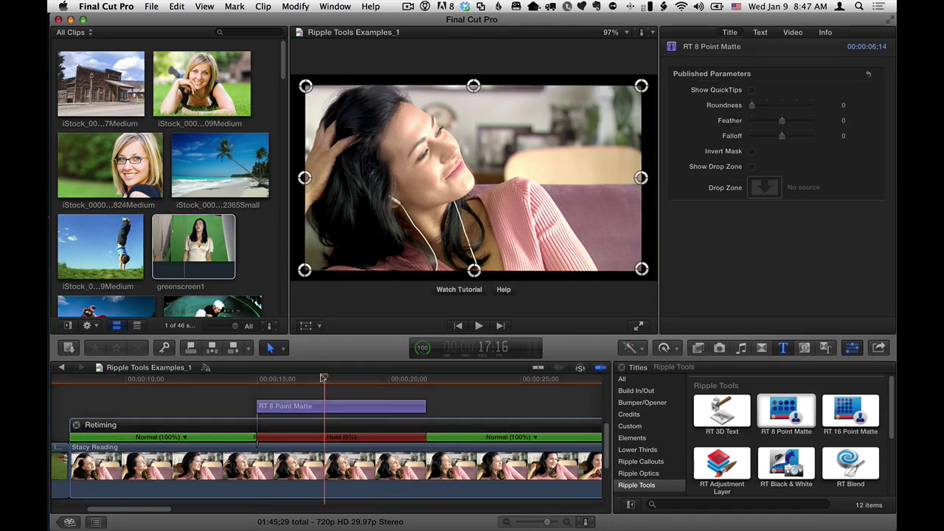
left_click_drag(322, 378, 331, 378)
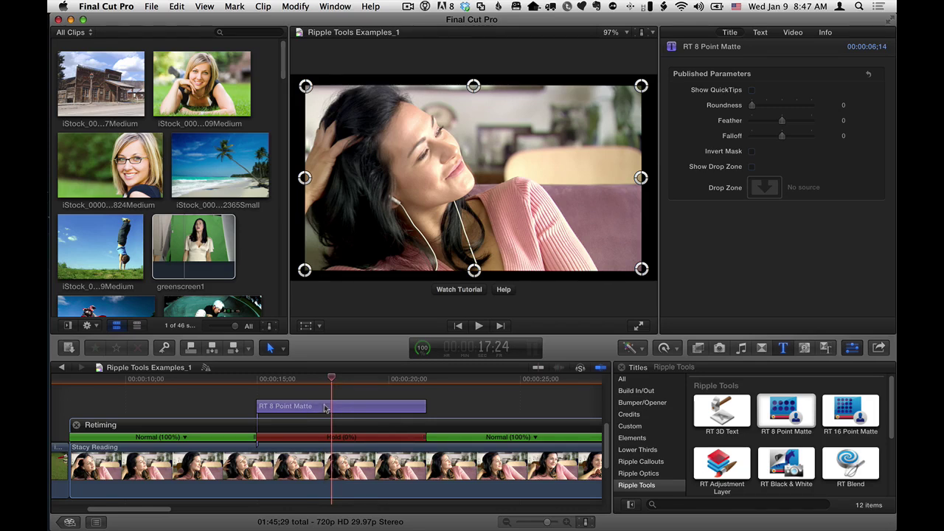
left_click(325, 407)
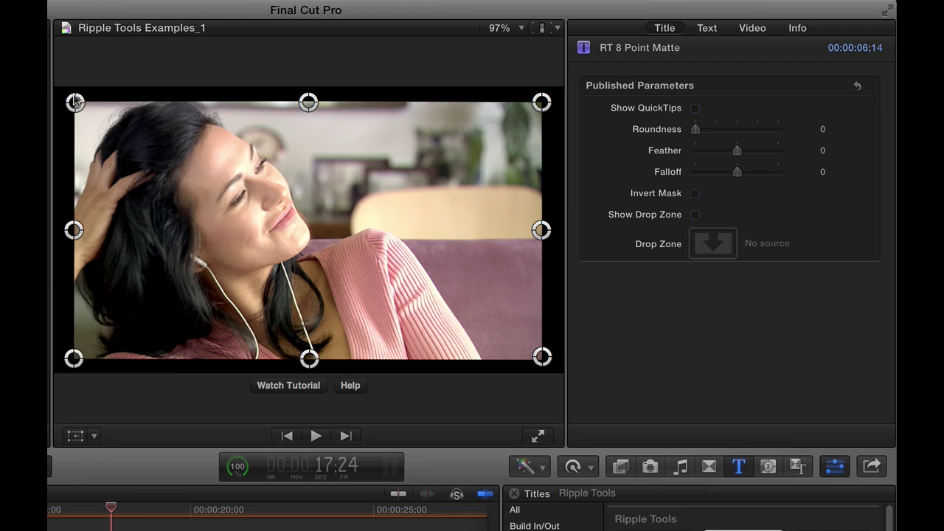
mouse_move(74, 102)
left_mouse_down()
mouse_move(71, 90)
mouse_move(78, 98)
left_mouse_up()
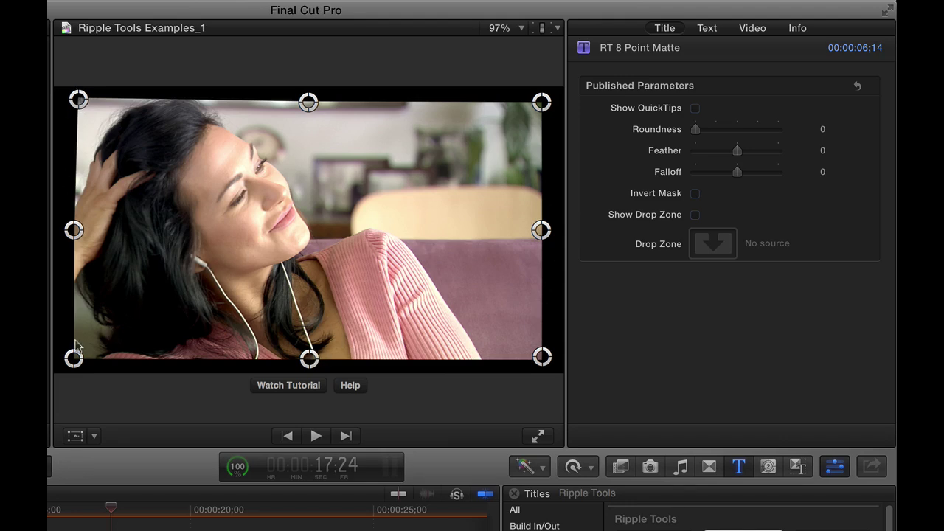
- Zoom the viewer to 50% and drag the matte's bottom and left-middle points outward
left_click(522, 29)
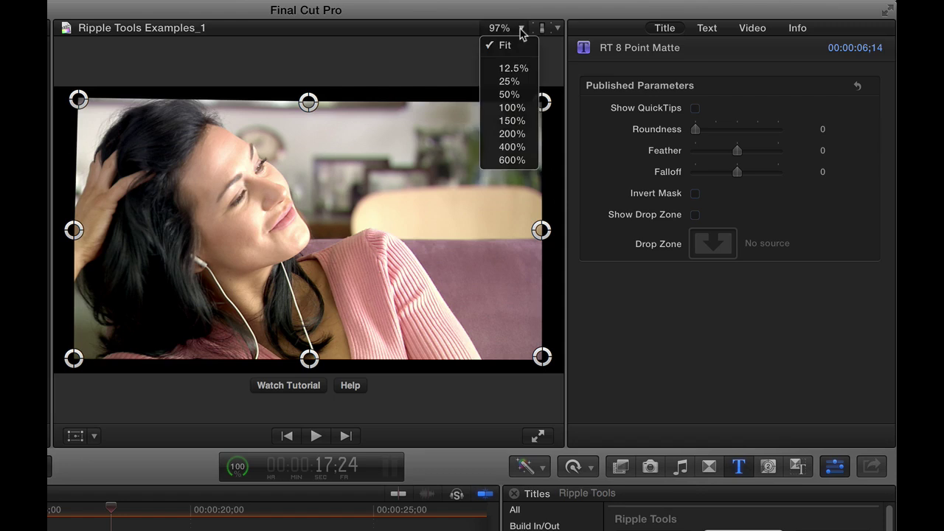
left_click(452, 62)
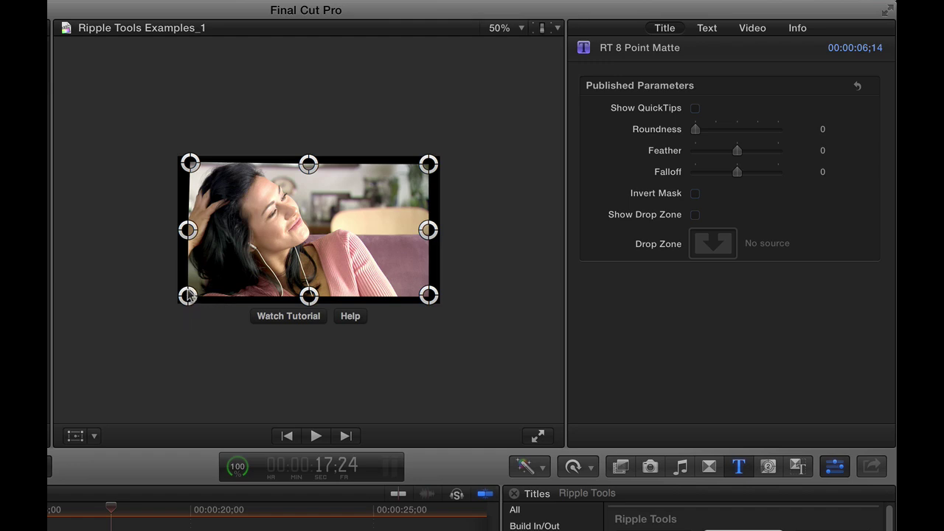
left_click_drag(188, 296, 171, 317)
left_click_drag(308, 296, 309, 316)
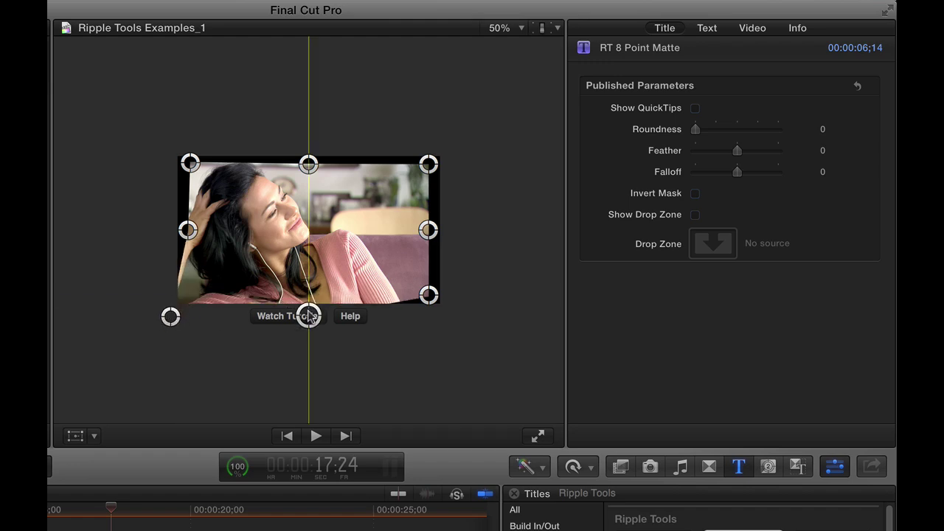
left_click_drag(429, 296, 428, 327)
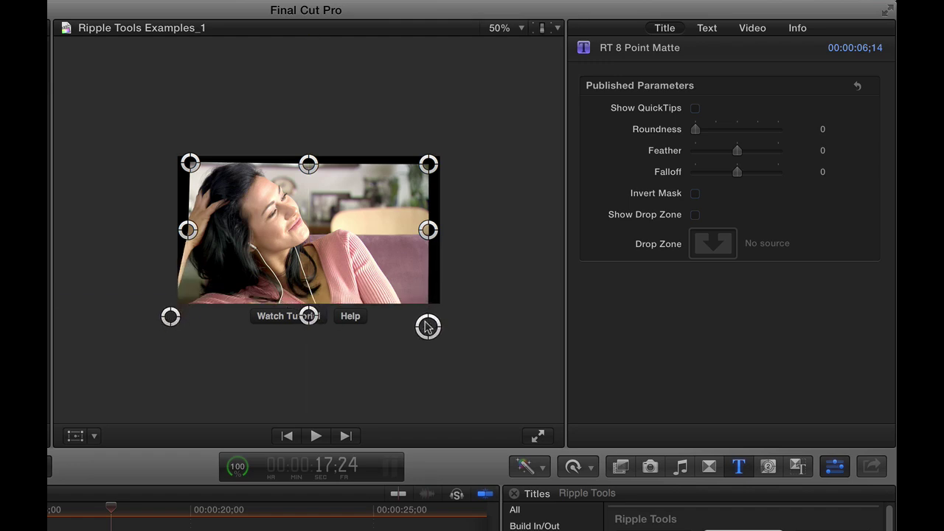
left_click_drag(308, 317, 480, 303)
left_click_drag(403, 317, 415, 316)
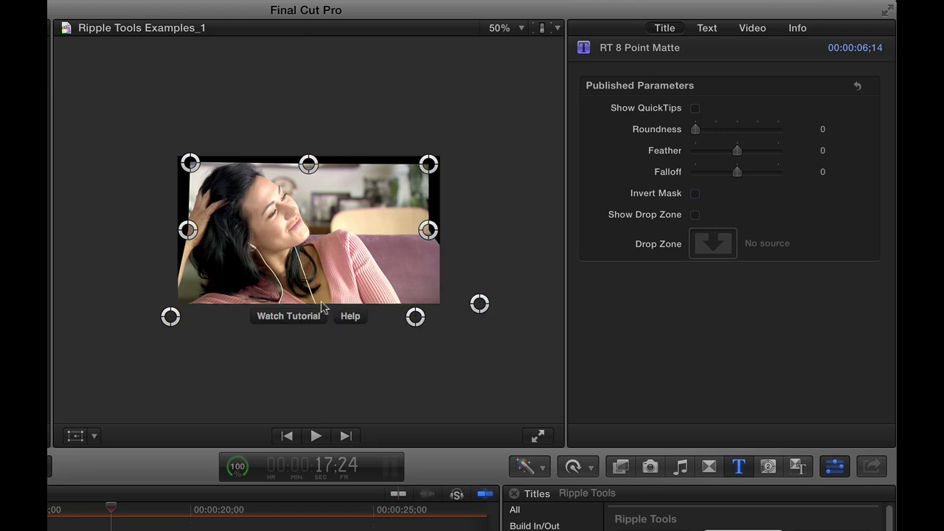
left_click_drag(196, 232, 179, 209)
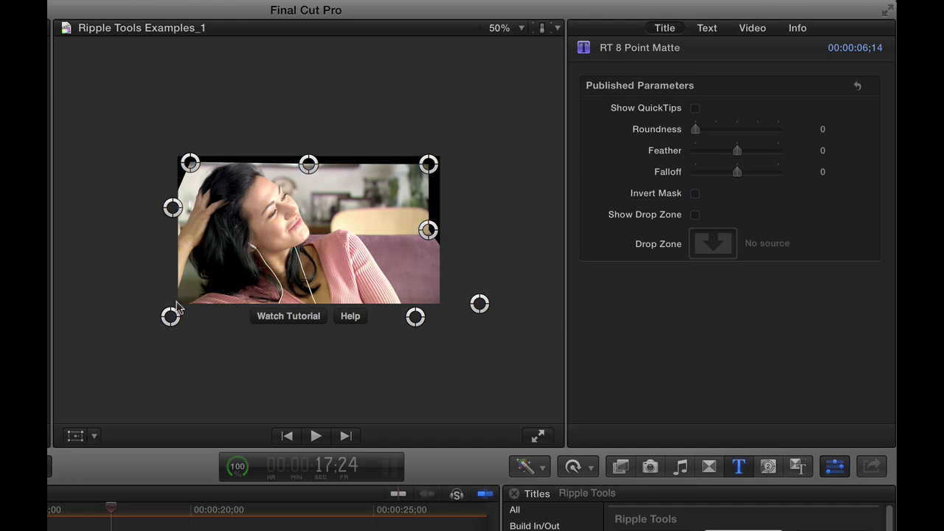
left_click_drag(156, 317, 123, 317)
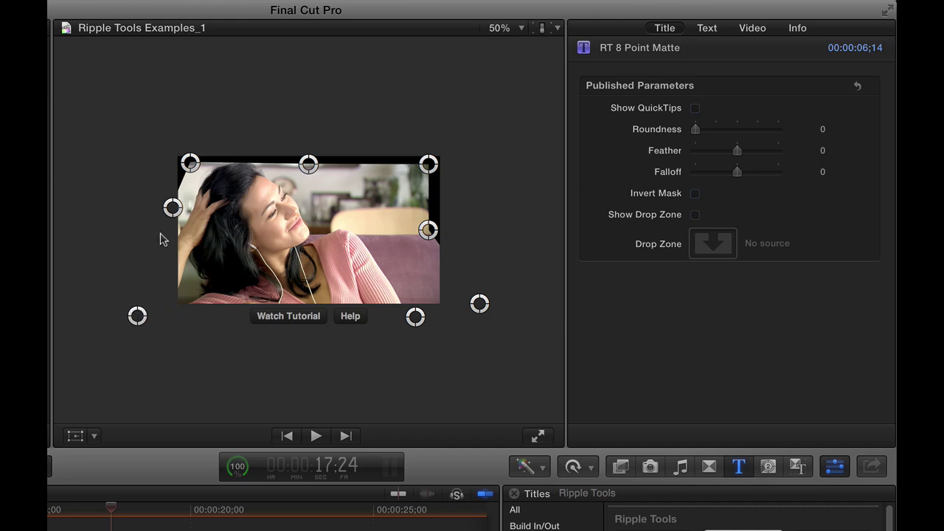
mouse_move(174, 208)
left_mouse_down()
mouse_move(190, 205)
mouse_move(201, 174)
mouse_move(189, 210)
left_mouse_up()
- Pull the top and right matte points in around her head, shoulder and arm
left_click_drag(191, 163, 211, 156)
left_click_drag(308, 164, 280, 166)
left_click_drag(427, 163, 318, 200)
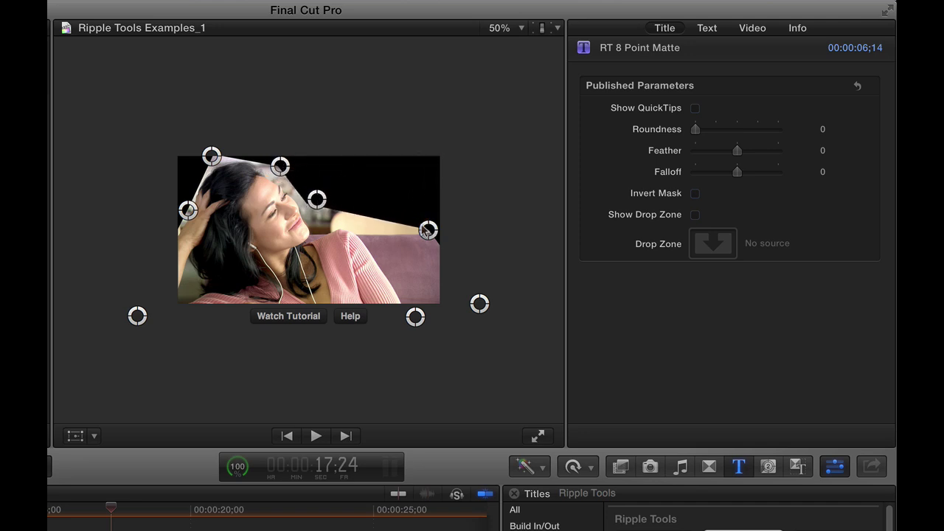
left_click_drag(428, 231, 375, 230)
left_click_drag(479, 303, 391, 266)
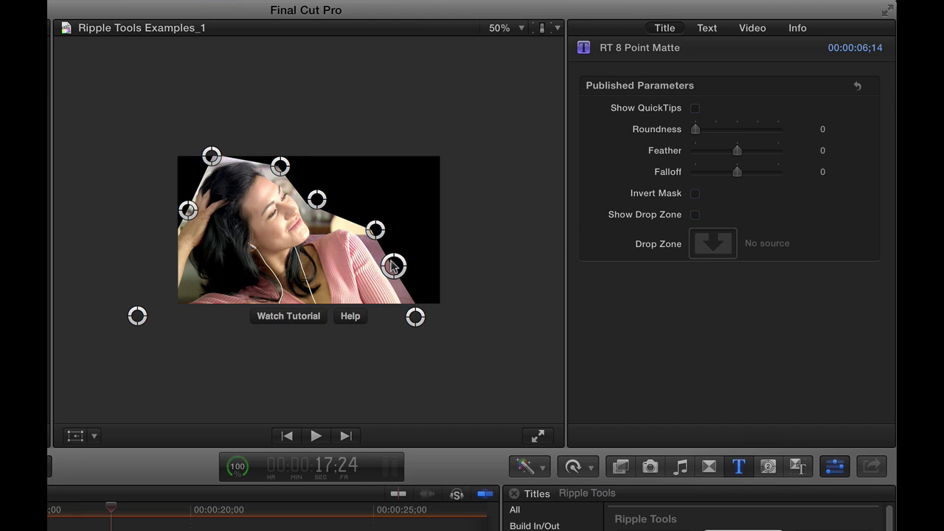
left_click_drag(375, 230, 345, 217)
left_click_drag(391, 265, 383, 256)
left_click_drag(317, 200, 323, 209)
left_click_drag(293, 171, 299, 181)
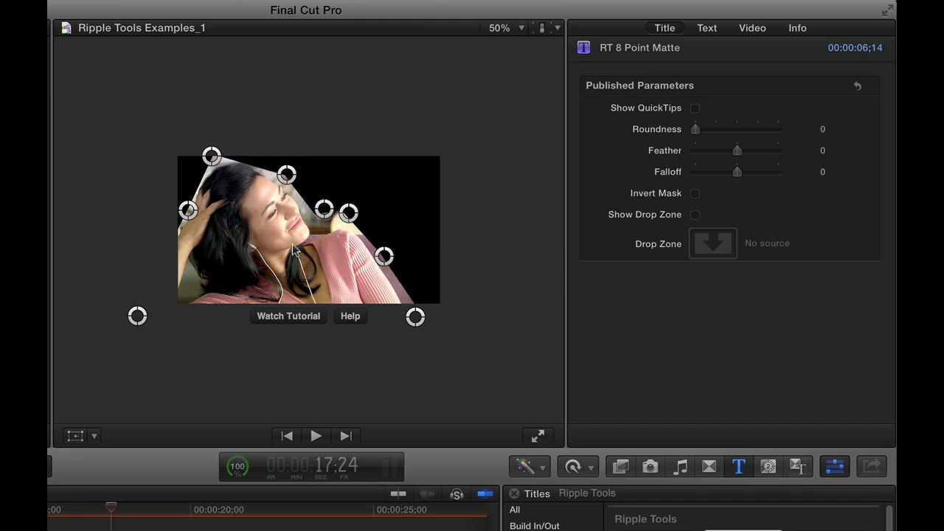
- Fit the viewer and refine the shoulder, arm, upper-middle and top-left matte points
key("shift+z")
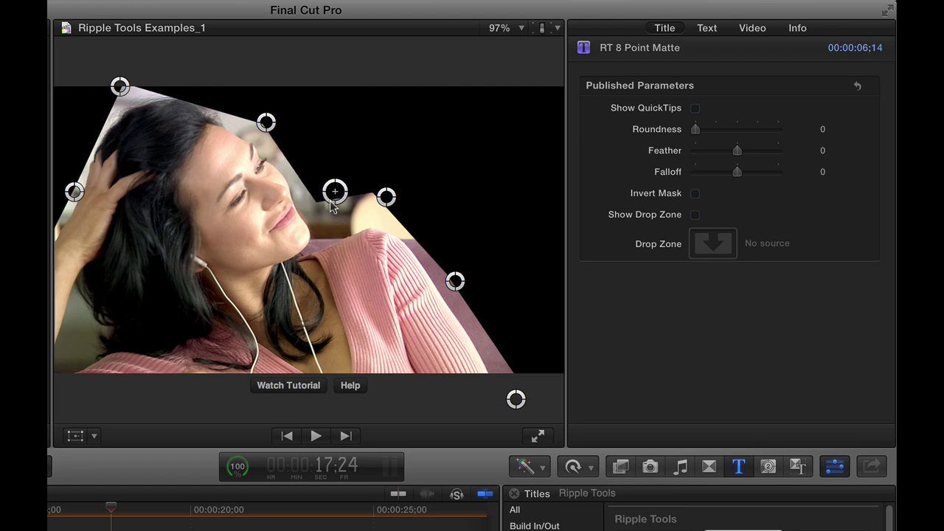
left_click_drag(329, 200, 331, 218)
left_click_drag(386, 196, 394, 216)
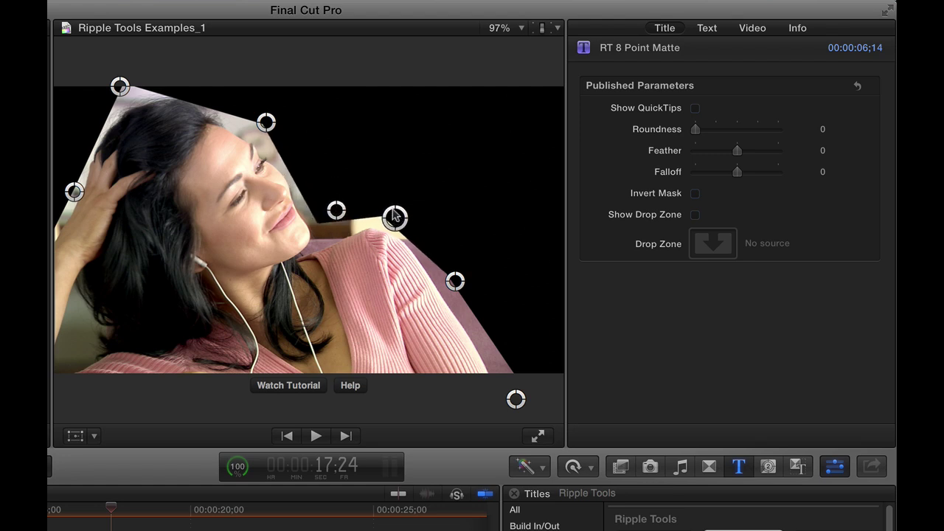
left_click_drag(266, 122, 266, 123)
left_click_drag(121, 87, 123, 87)
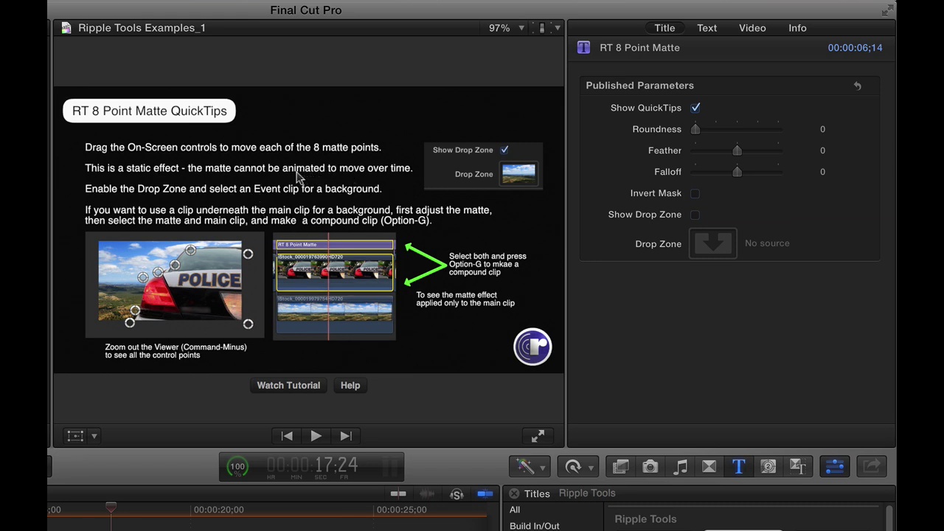
- Hide the QuickTips overlay and set the matte's Roundness to 140.0
left_click(695, 108)
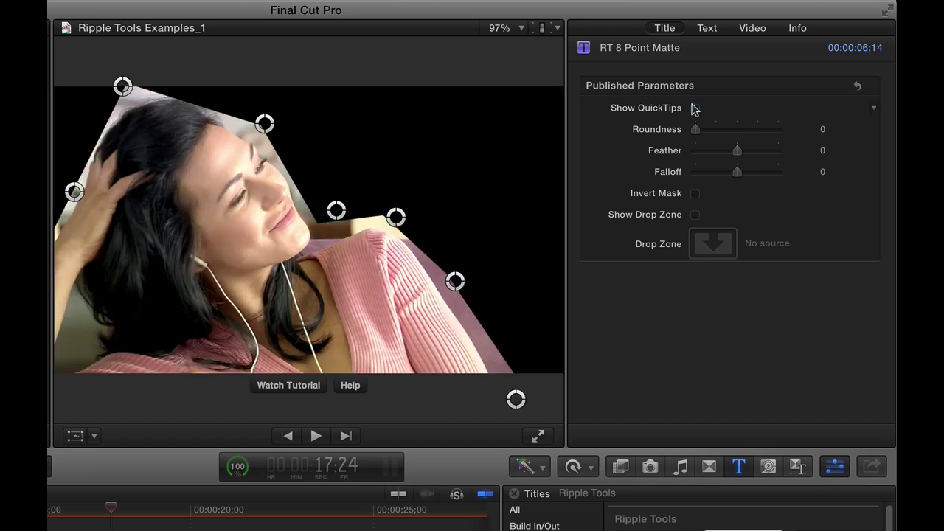
left_click_drag(694, 130, 595, 141)
left_click_drag(699, 133, 814, 128)
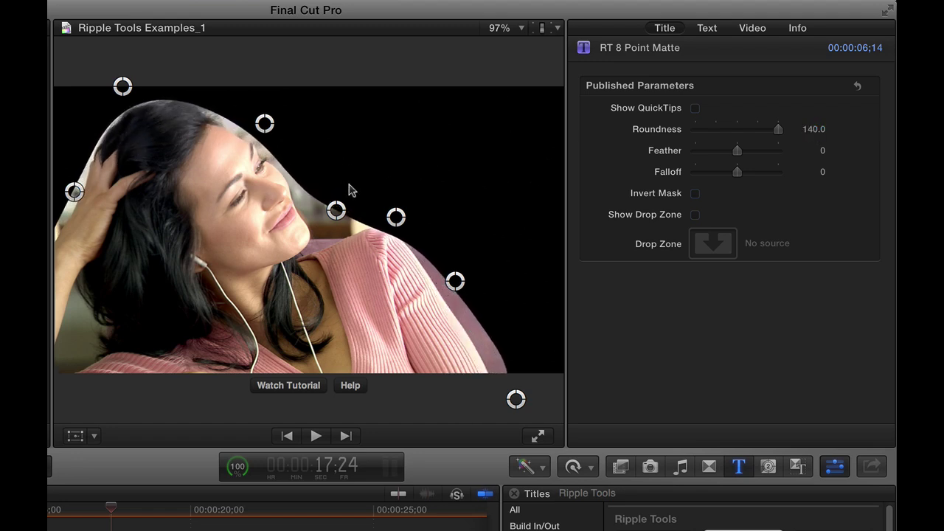
- Move the neck, shoulder and bottom-right points closer in and set Feather to -95.1
left_click_drag(336, 210, 325, 229)
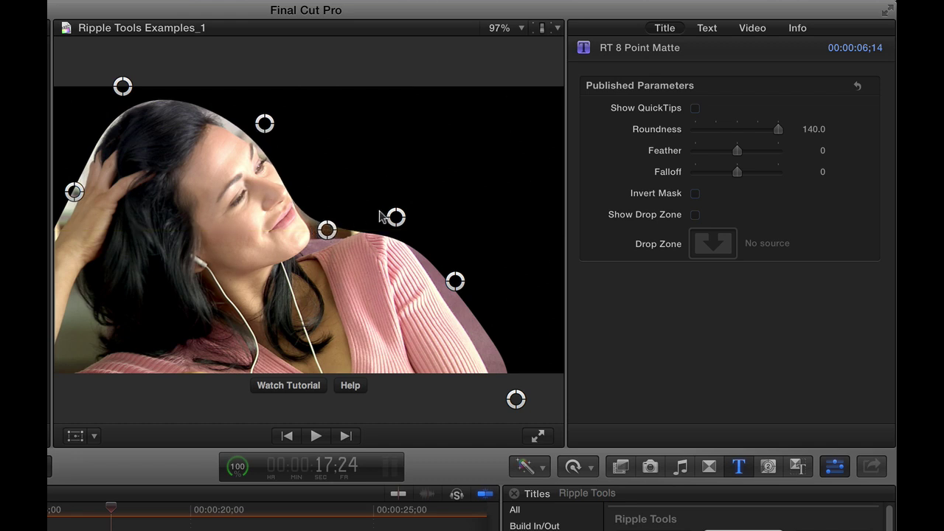
left_click_drag(394, 216, 379, 202)
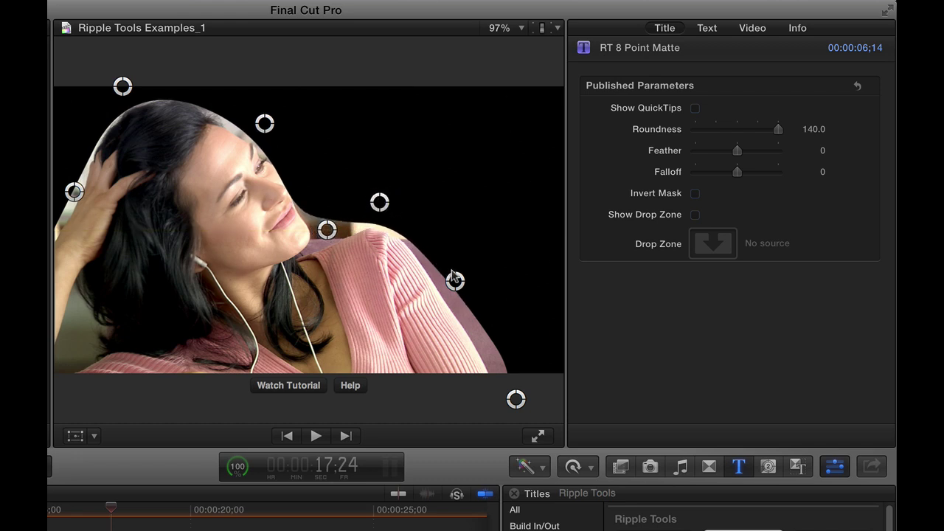
left_click_drag(454, 281, 439, 276)
left_click_drag(515, 399, 504, 404)
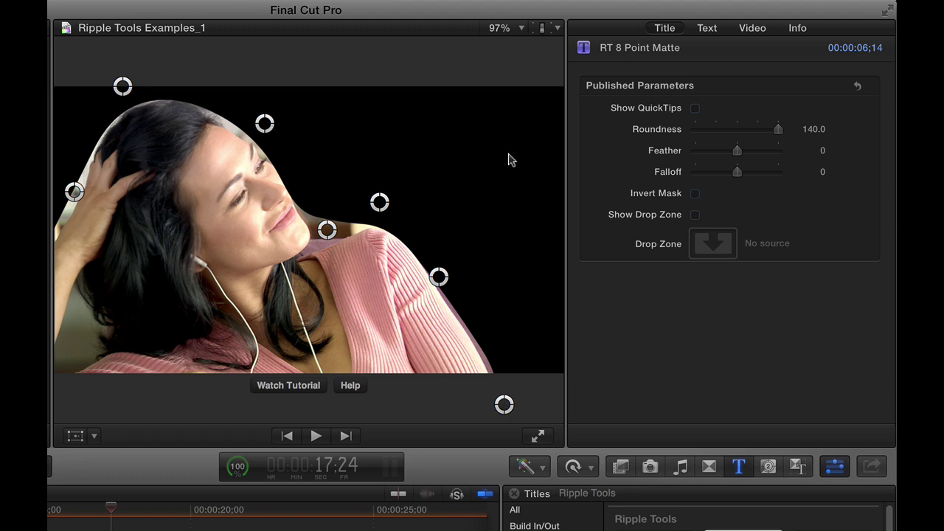
left_click_drag(736, 150, 704, 152)
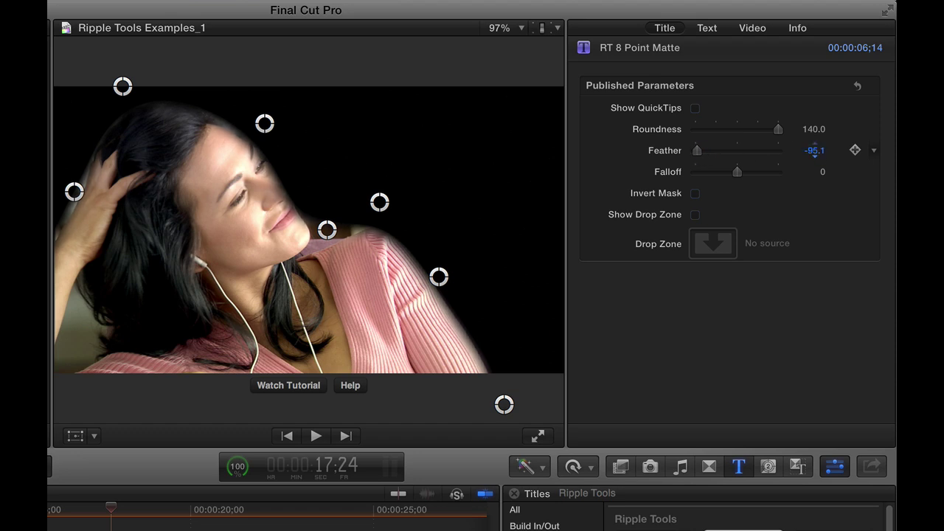
- Set Feather to -90.1 and move the head and top-left points to fit her hair
left_click_drag(814, 151, 814, 151)
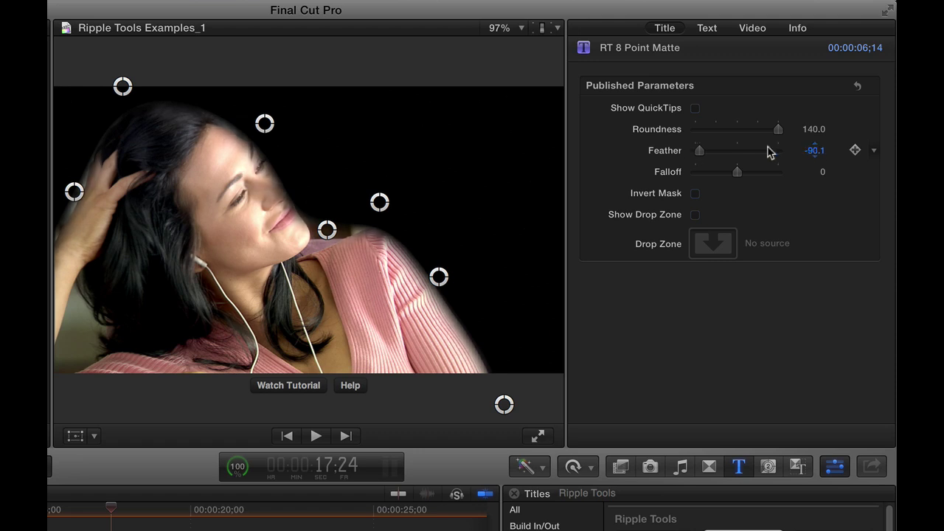
left_click_drag(265, 123, 293, 143)
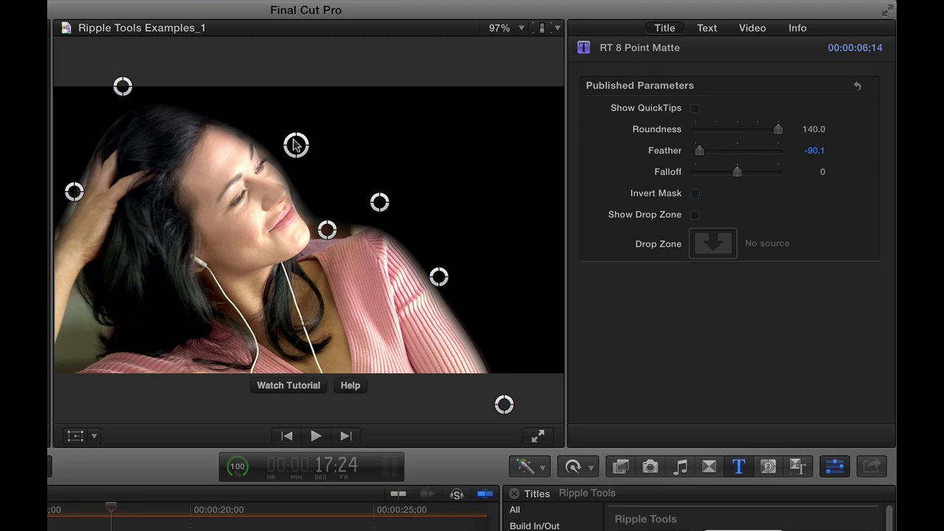
mouse_move(122, 86)
left_mouse_down()
mouse_move(124, 66)
mouse_move(131, 74)
left_mouse_up()
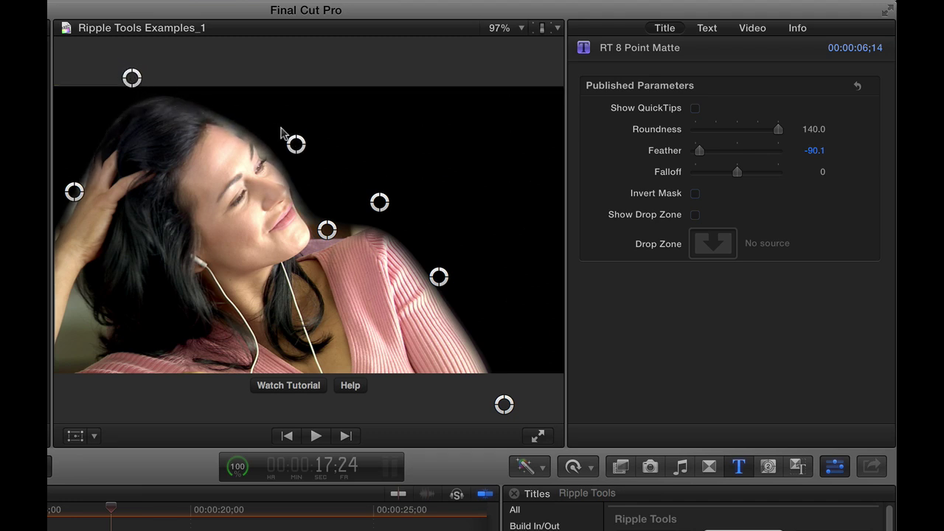
- Nudge the head point left, test the left point, and lower the neck point slightly
left_click_drag(295, 143, 290, 145)
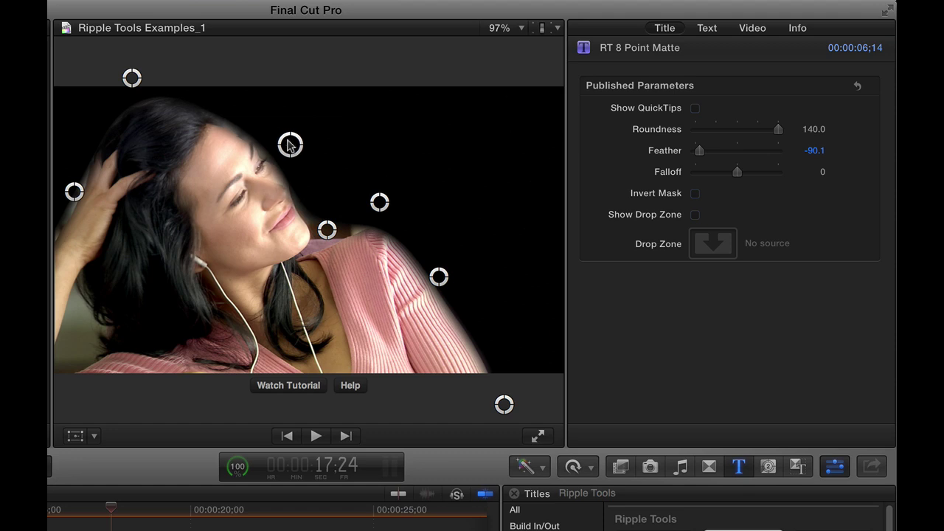
mouse_move(73, 190)
left_mouse_down()
mouse_move(63, 185)
mouse_move(71, 190)
left_mouse_up()
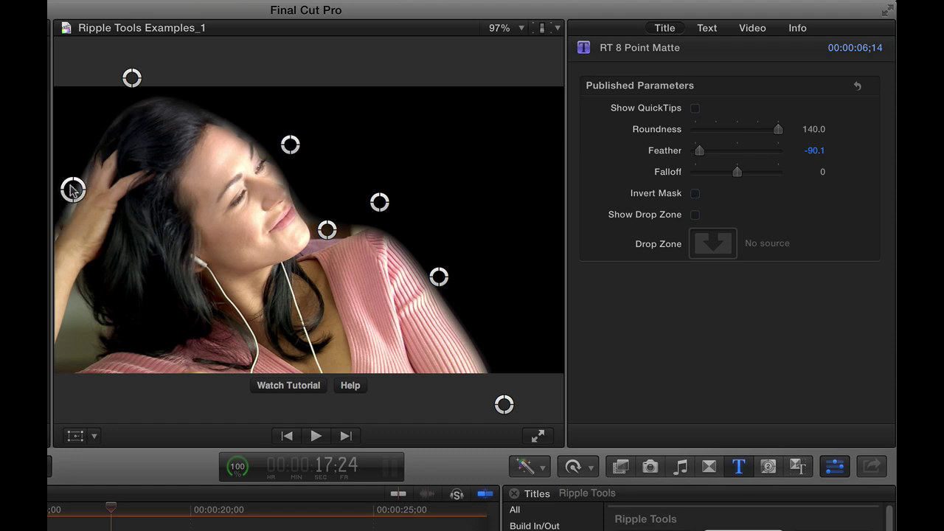
left_click_drag(326, 229, 331, 236)
- Try Invert Mask and Show Drop Zone, then turn both back off
left_click(696, 194)
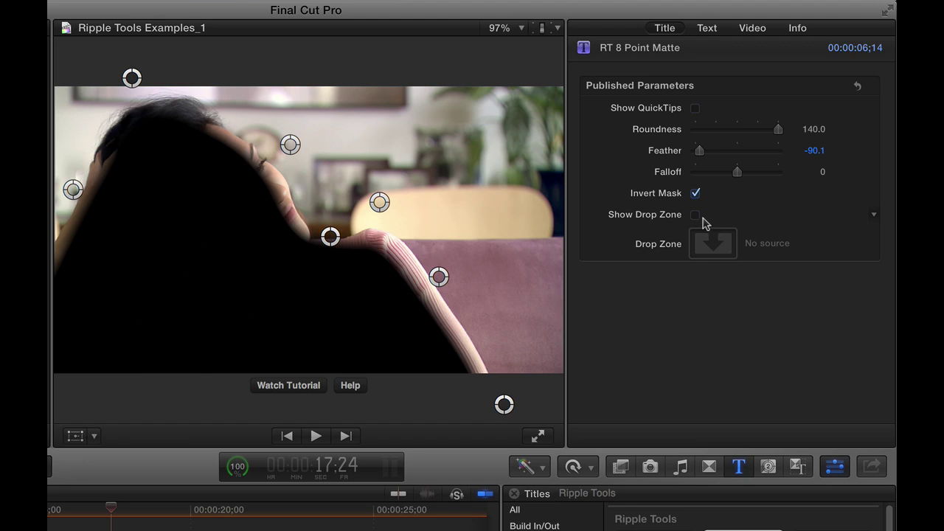
left_click(696, 215)
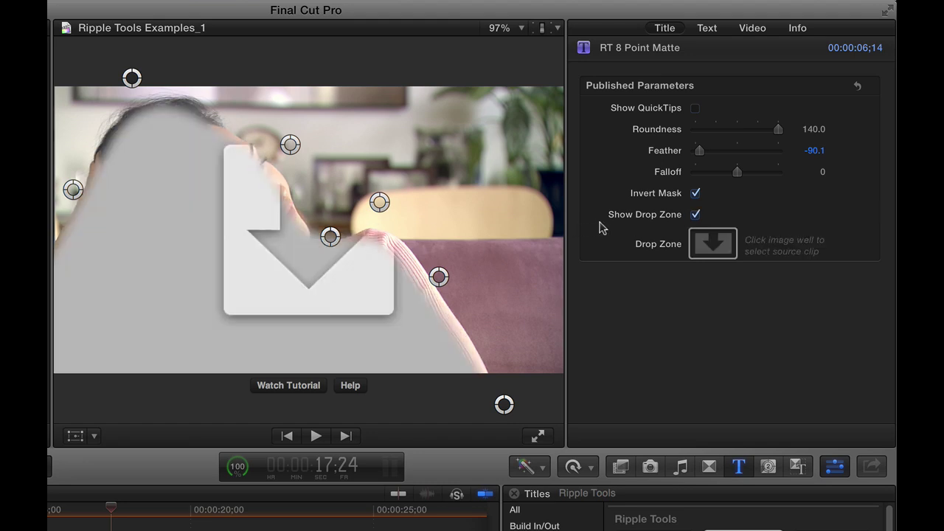
left_click(693, 214)
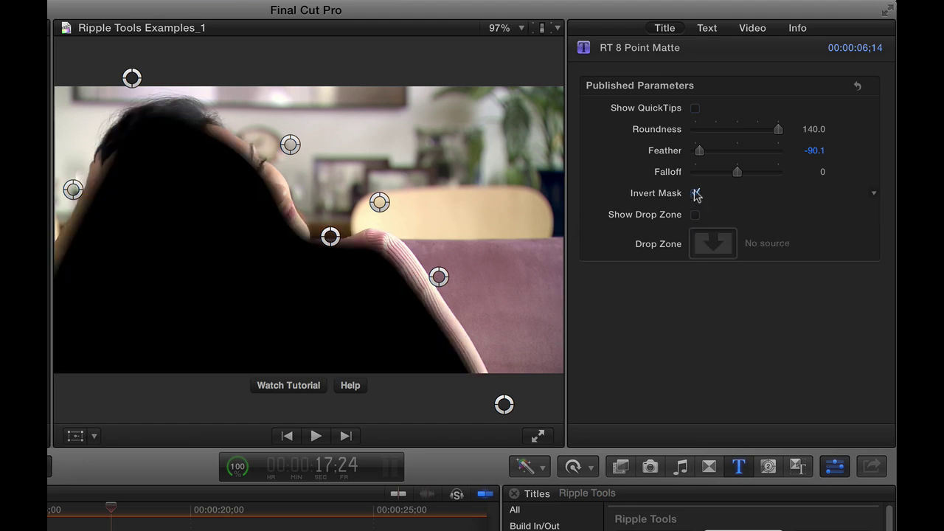
left_click(695, 193)
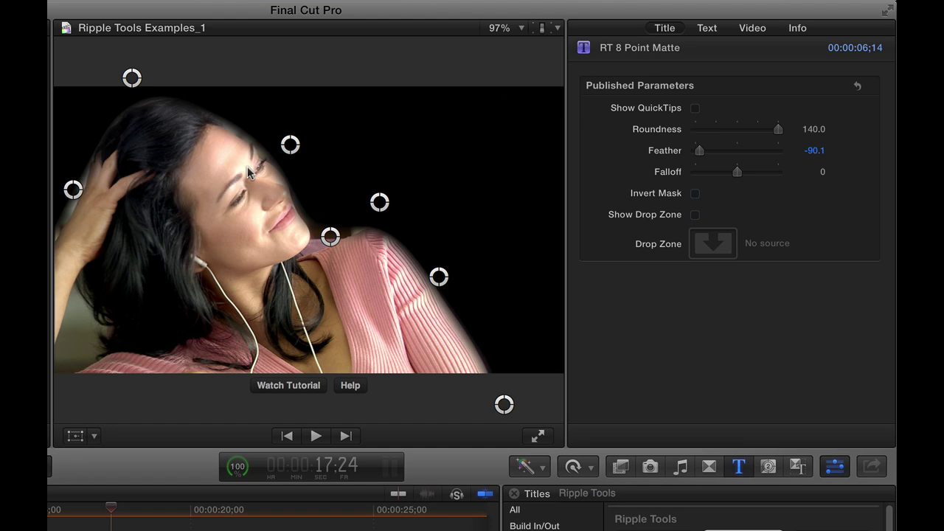
- Enable Show Drop Zone and apply the palm-tree beach clip as its source
left_click(694, 214)
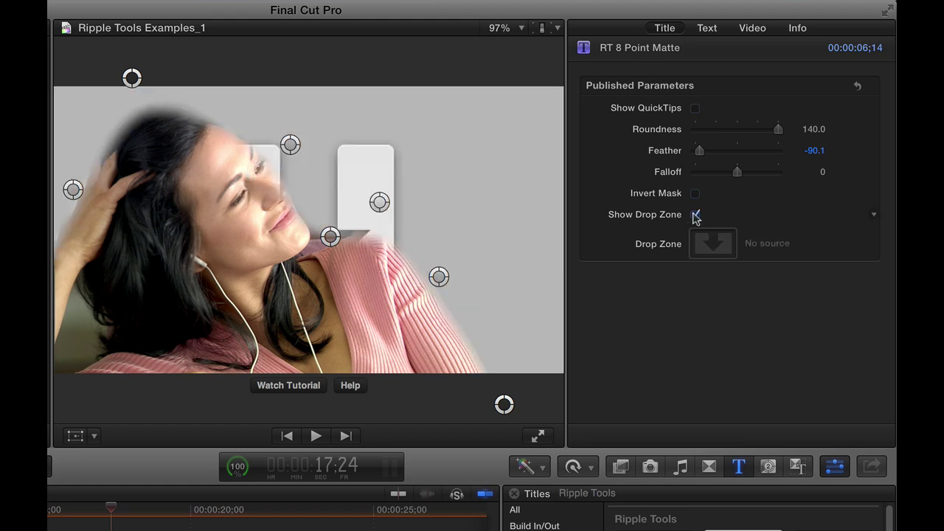
left_click(713, 246)
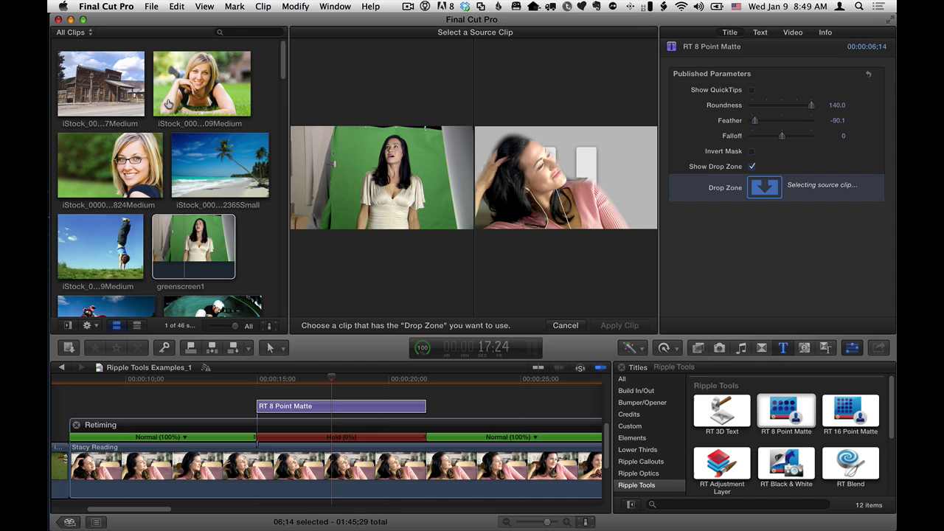
left_click(228, 153)
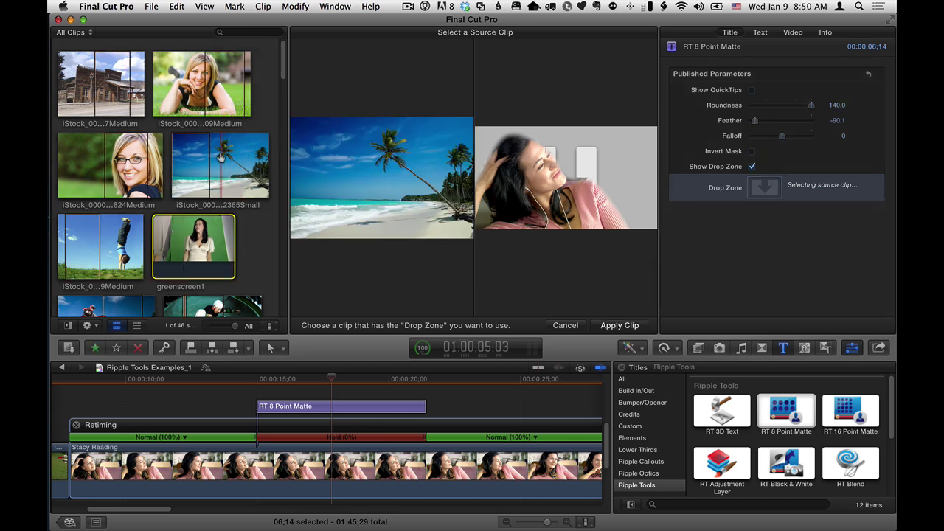
left_click(616, 325)
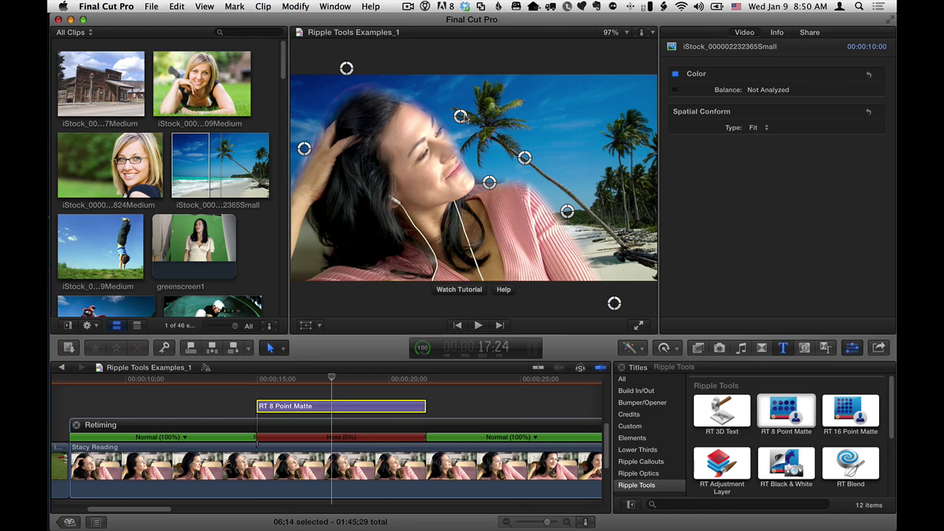
- Nudge the matte points near the palm tree and the beach outward to refine the woman's edge
left_click_drag(460, 117, 465, 115)
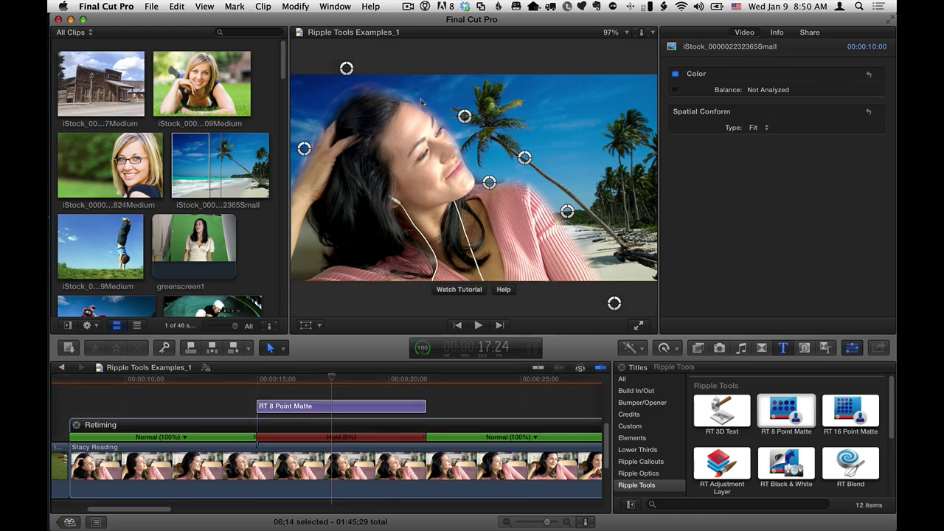
left_click(362, 78)
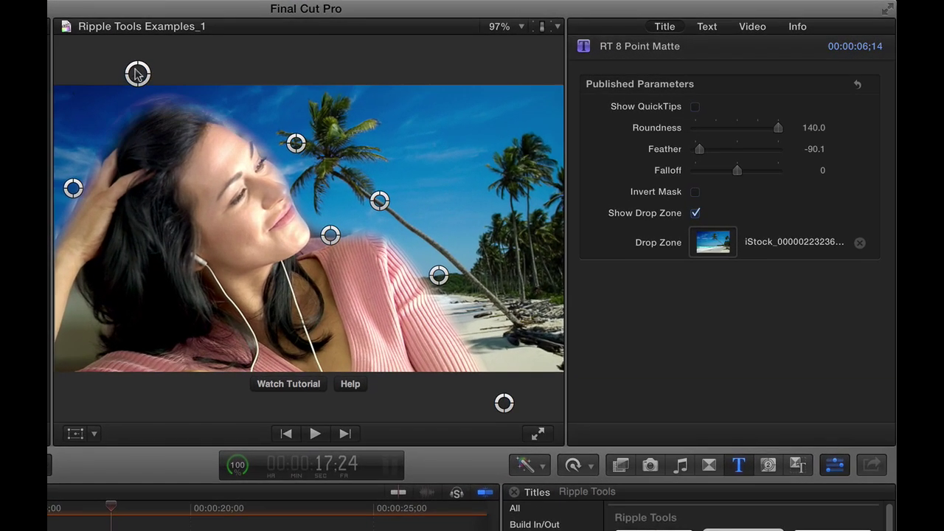
left_click_drag(296, 143, 307, 153)
left_click_drag(443, 280, 453, 284)
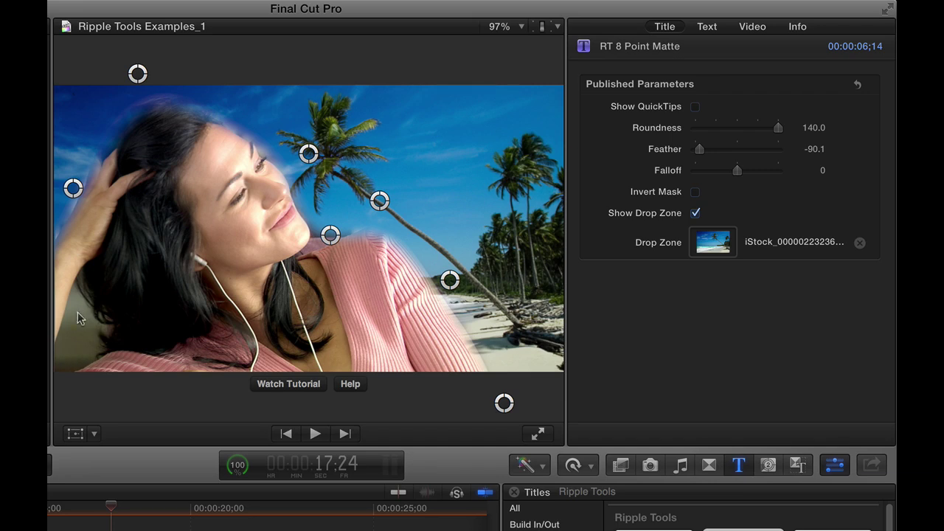
- Connect a second RT 8 Point Matte title over the held Stacy Reading range and select it
left_click(102, 506)
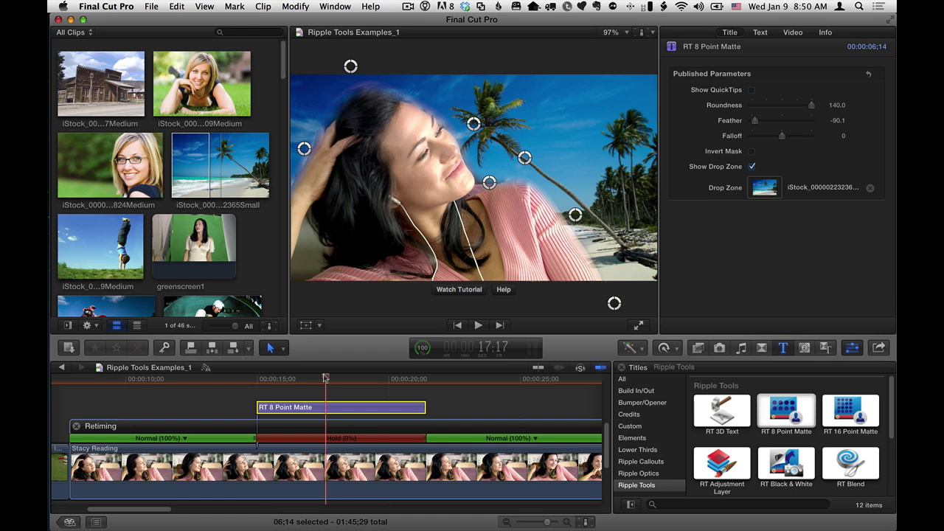
left_click(311, 439)
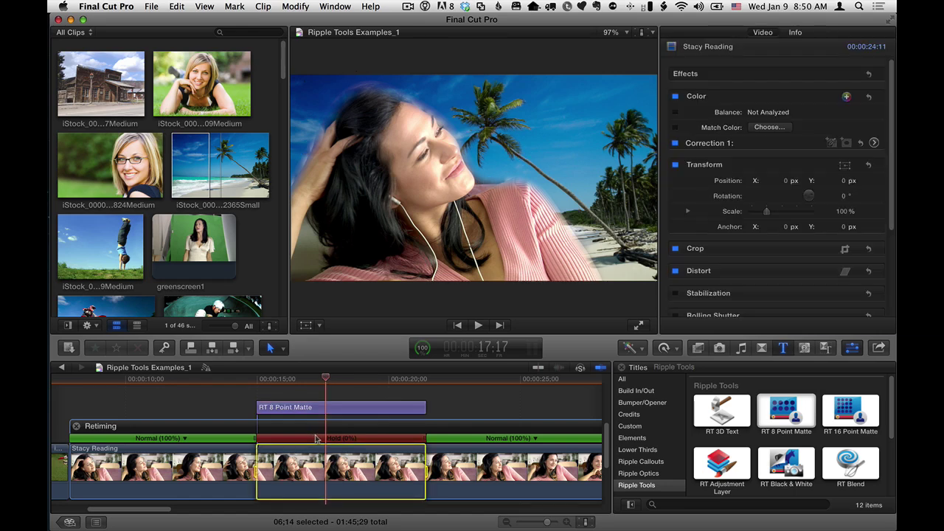
left_click(786, 416)
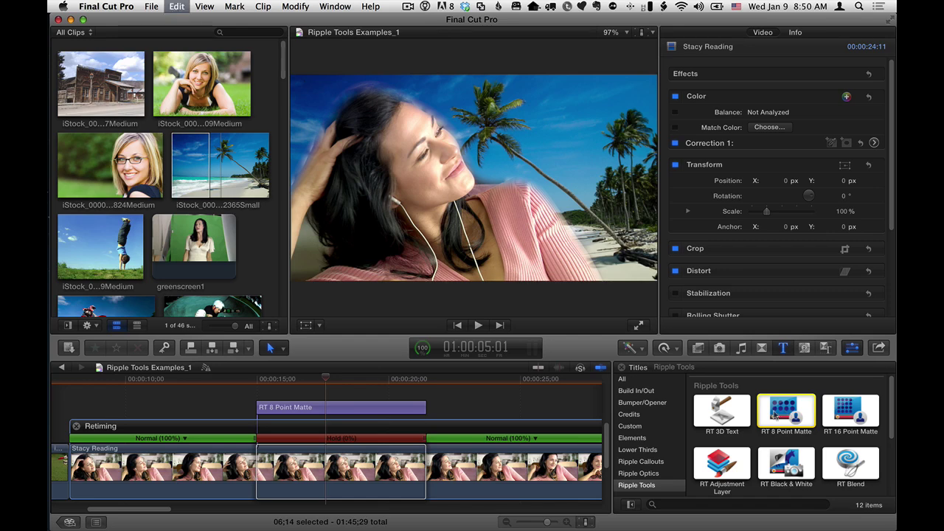
key("q")
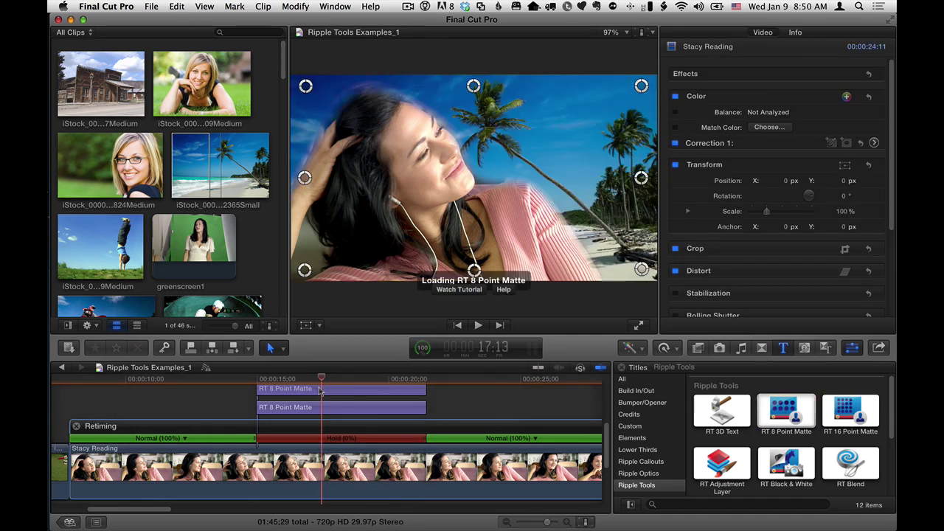
left_click(320, 389)
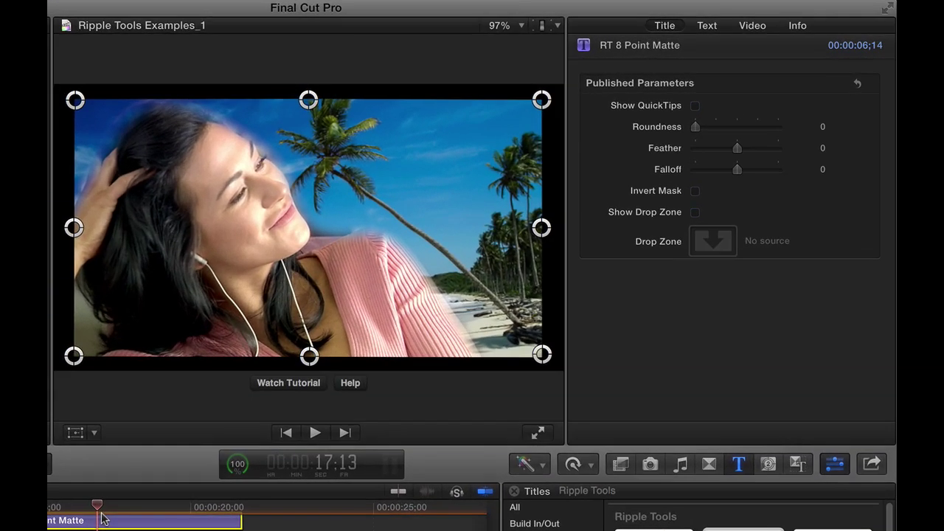
- Invert the second matte and pull its left-side points down into a diagonal wedge
left_click(694, 191)
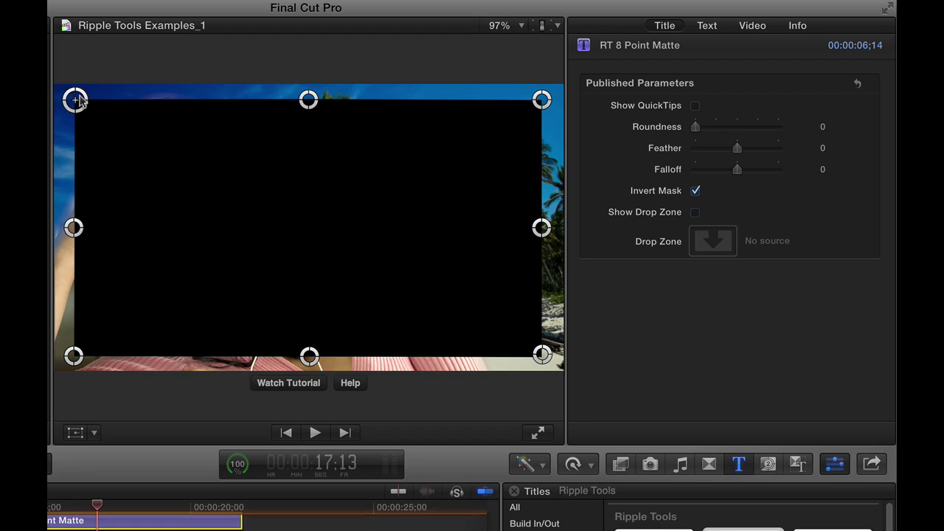
left_click_drag(79, 99, 101, 272)
left_click_drag(71, 356, 58, 373)
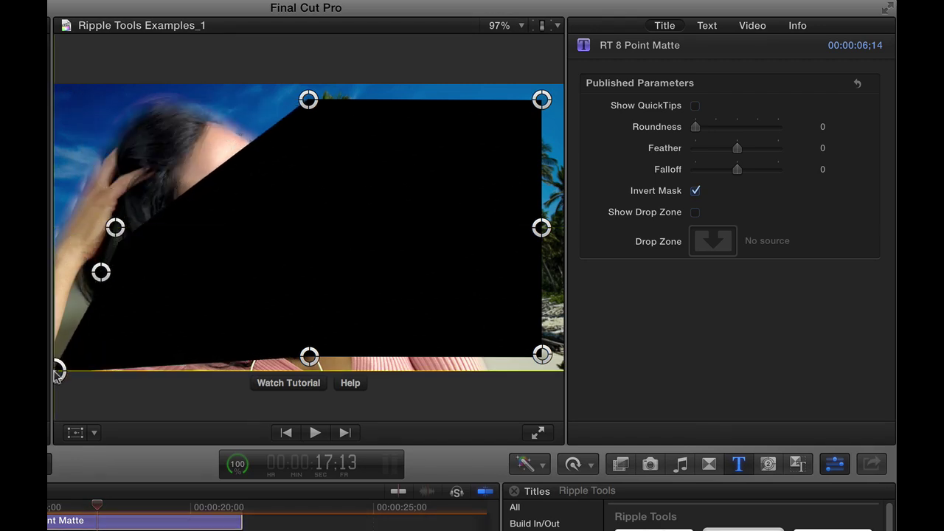
left_click_drag(101, 272, 69, 295)
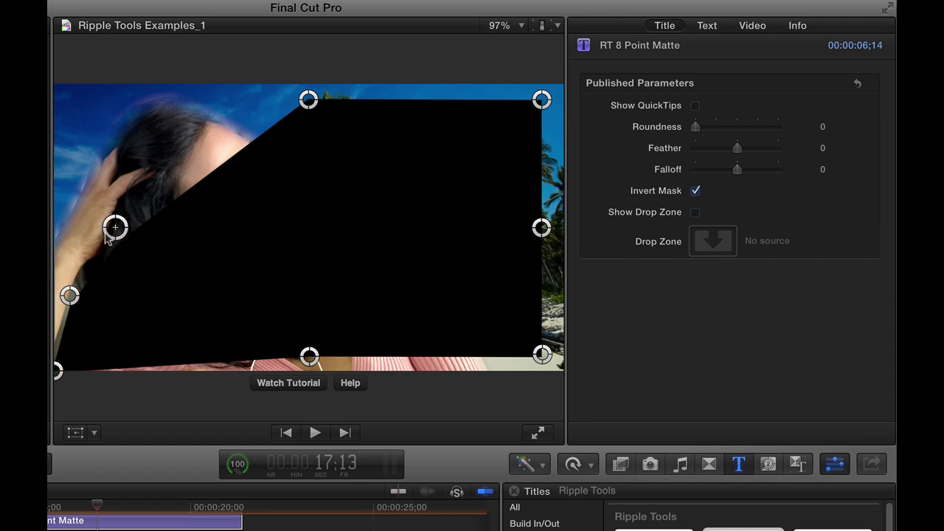
left_click_drag(116, 228, 101, 255)
left_click_drag(309, 98, 141, 261)
- Shrink the matte to a small lower-left patch with Feather 65.0 and Roundness 23.0
left_click_drag(309, 357, 204, 379)
left_click_drag(541, 354, 201, 348)
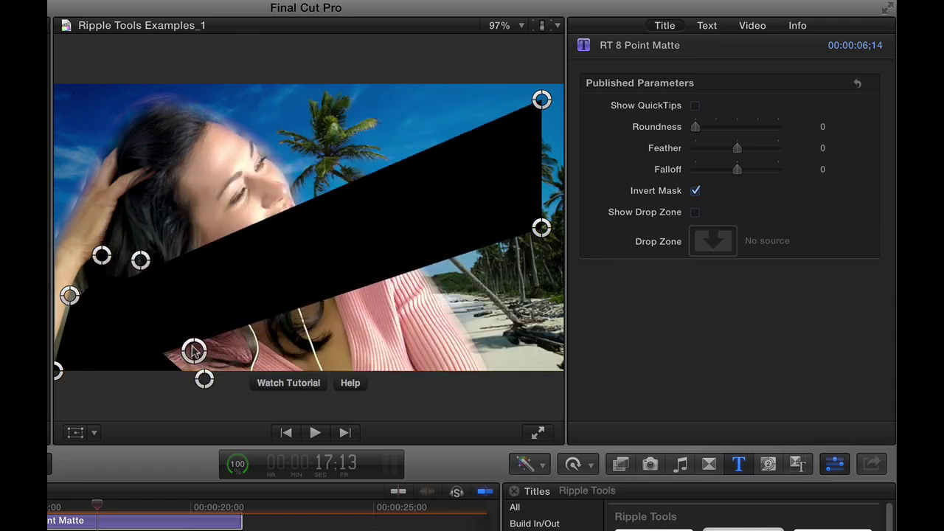
left_click_drag(541, 227, 272, 258)
left_click_drag(542, 99, 181, 312)
left_click_drag(272, 258, 133, 297)
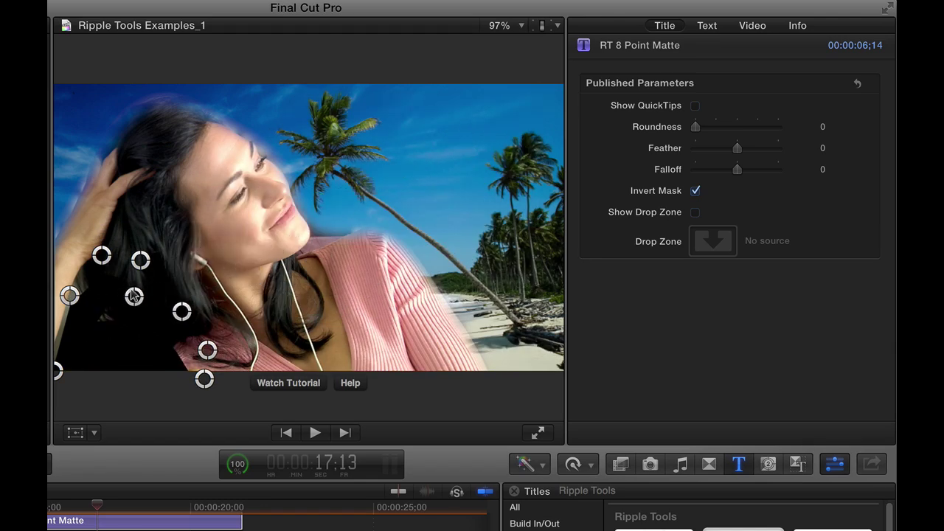
left_click_drag(102, 255, 94, 253)
left_click_drag(736, 148, 763, 152)
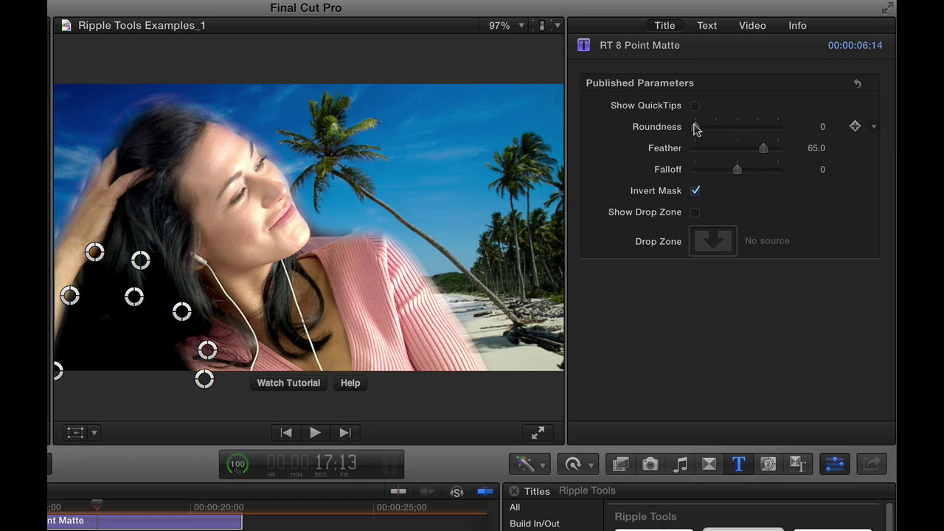
left_click_drag(695, 127, 733, 129)
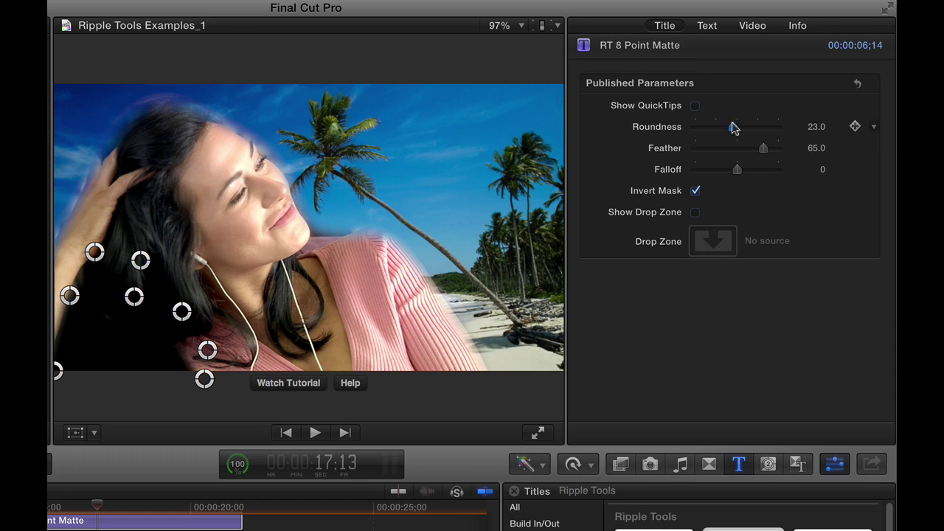
- Show the matte's drop zone and fill it with the beach clip
left_click(694, 212)
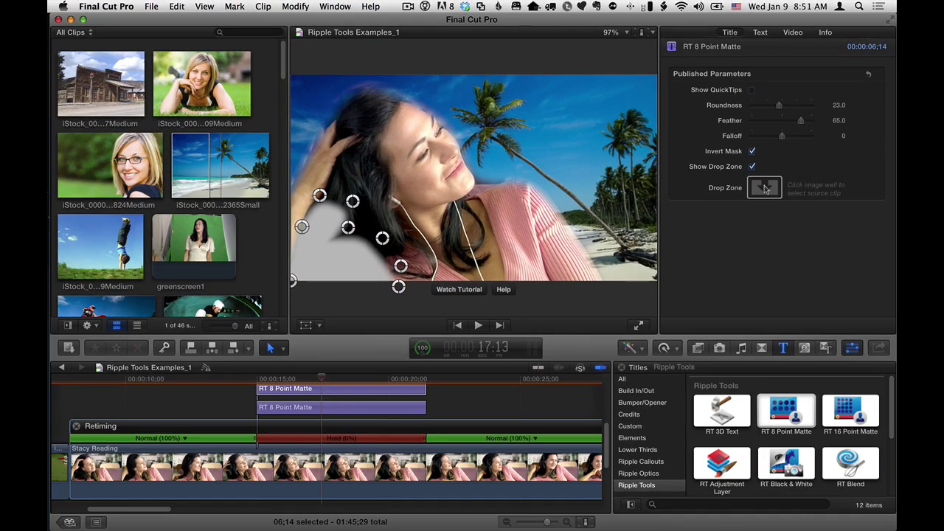
left_click(712, 241)
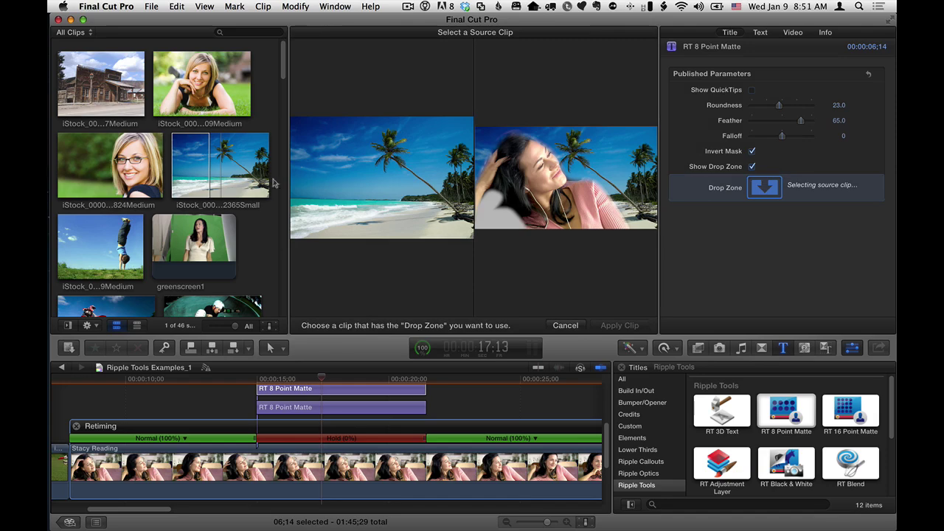
left_click(215, 182)
left_click(605, 325)
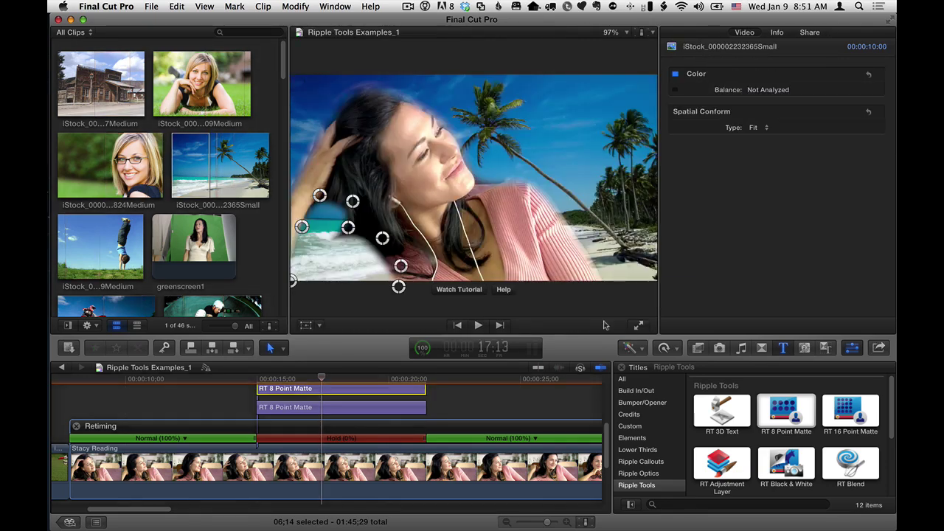
- Reshape the matte points around the woman's hair, shoulder and lower-left edge
left_click_drag(382, 237, 375, 258)
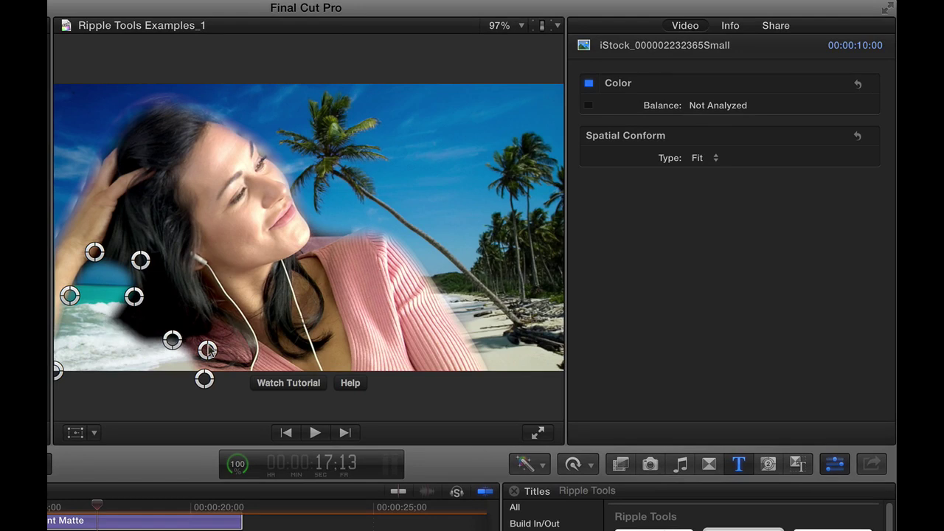
left_click_drag(208, 349, 137, 418)
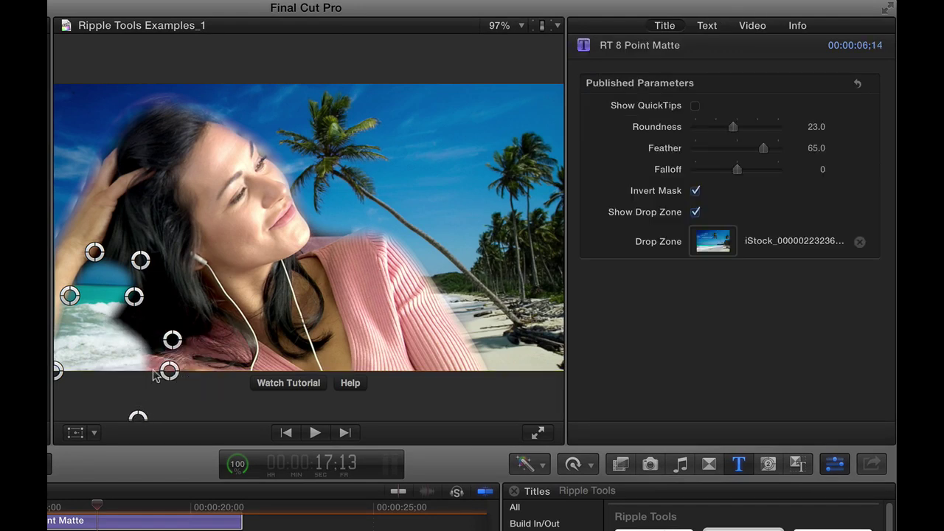
left_click_drag(169, 371, 118, 389)
left_click_drag(172, 339, 95, 362)
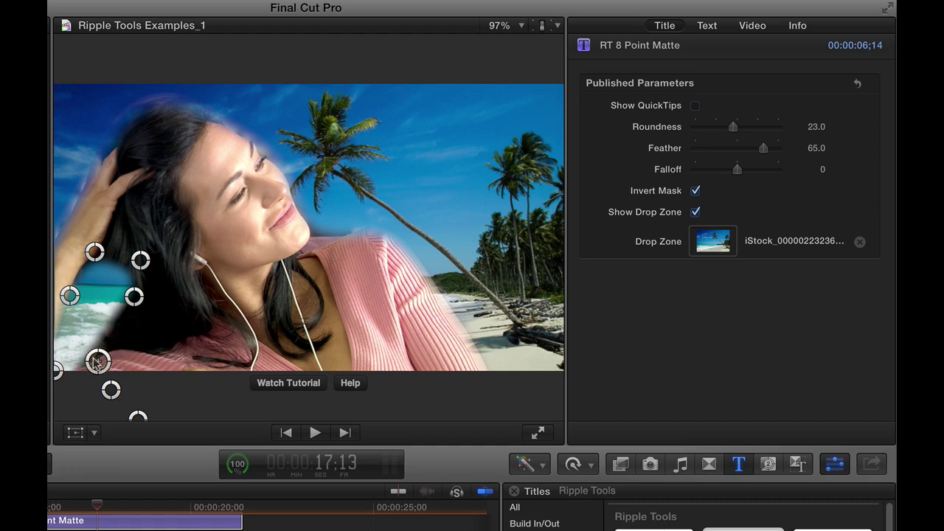
left_click_drag(133, 296, 112, 342)
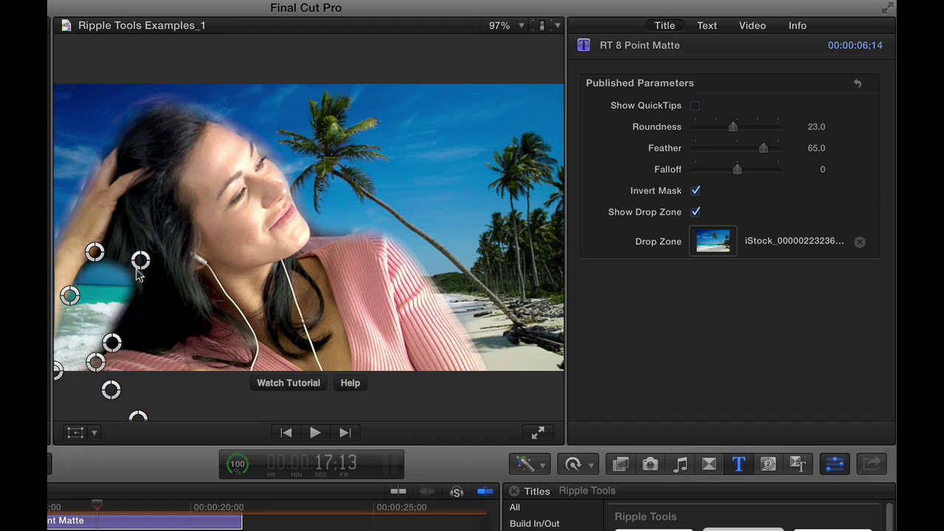
left_click_drag(141, 259, 120, 298)
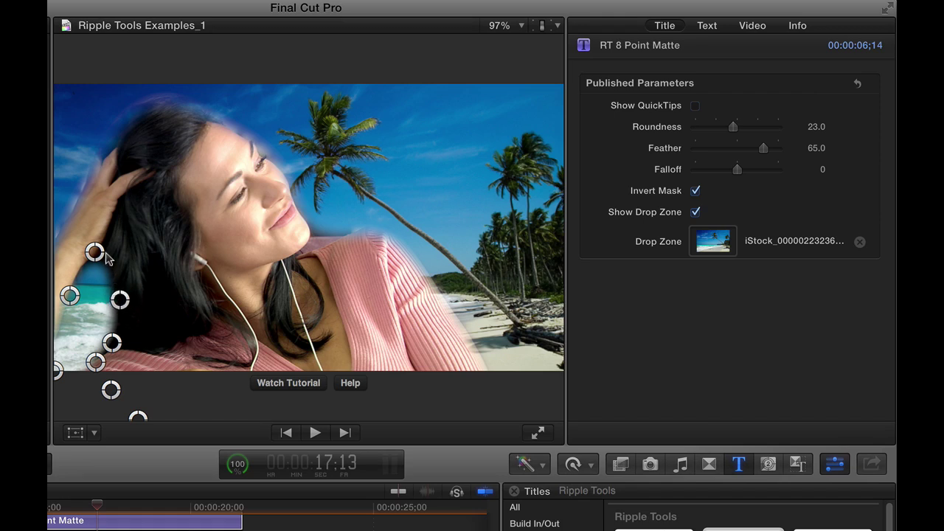
left_click_drag(95, 252, 85, 259)
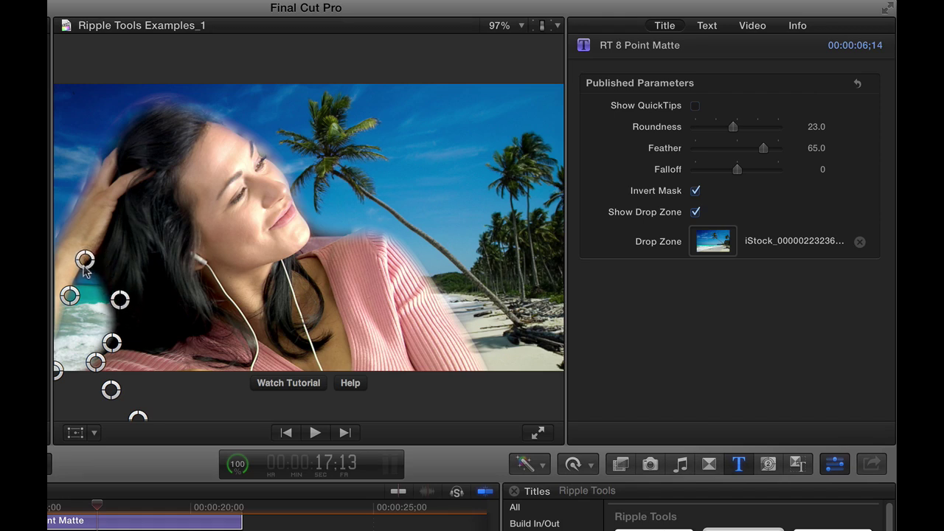
left_click_drag(70, 296, 114, 300)
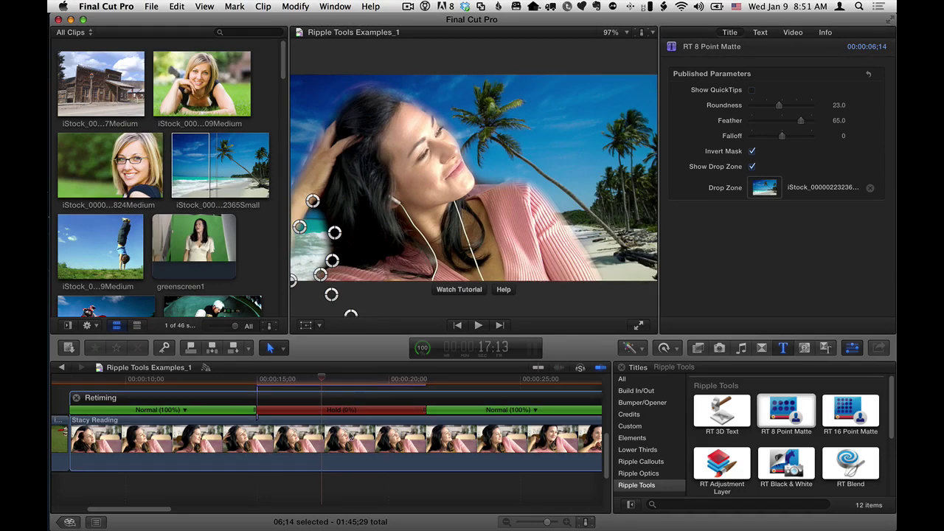
- Uncheck Show Drop Zone on each of the two RT 8 Point Matte titles
scroll(330, 455, "down", 1)
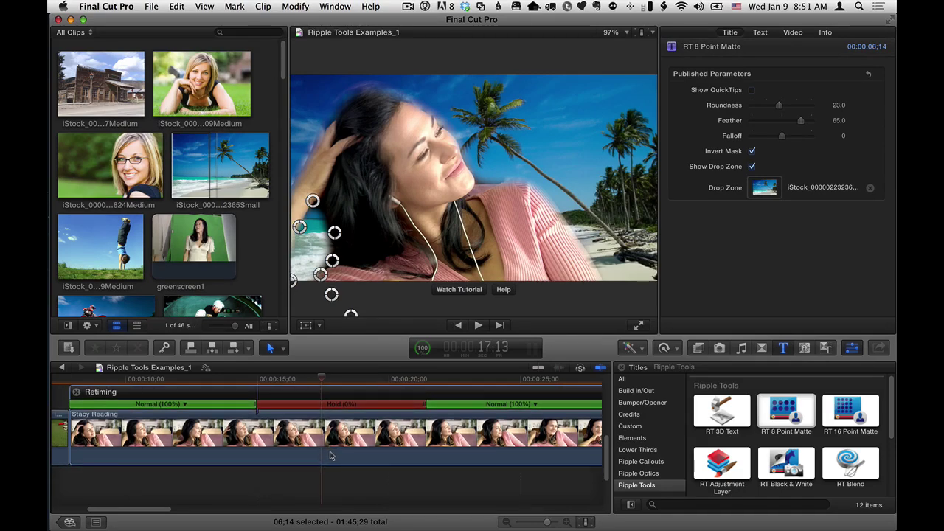
left_click(752, 166)
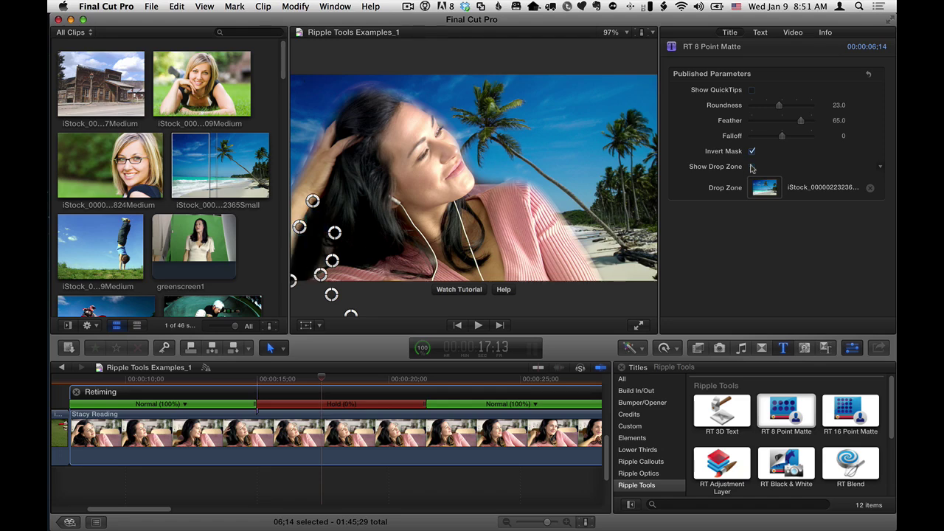
scroll(346, 396, "up", 5)
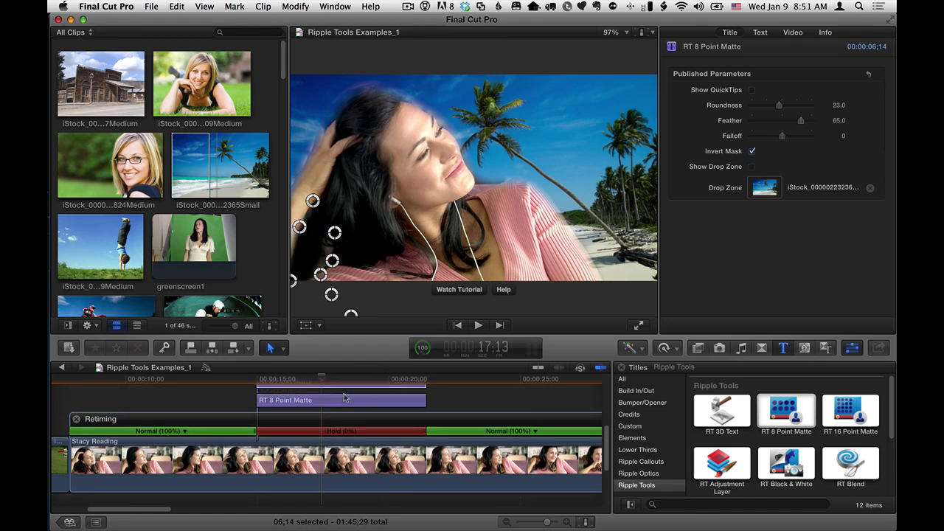
left_click(332, 410)
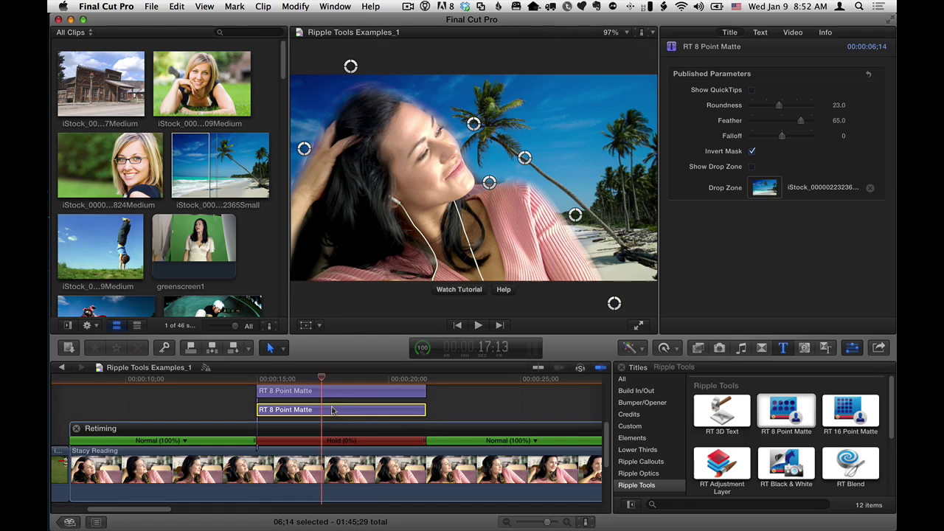
left_click(751, 167)
scroll(469, 407, "down", 4)
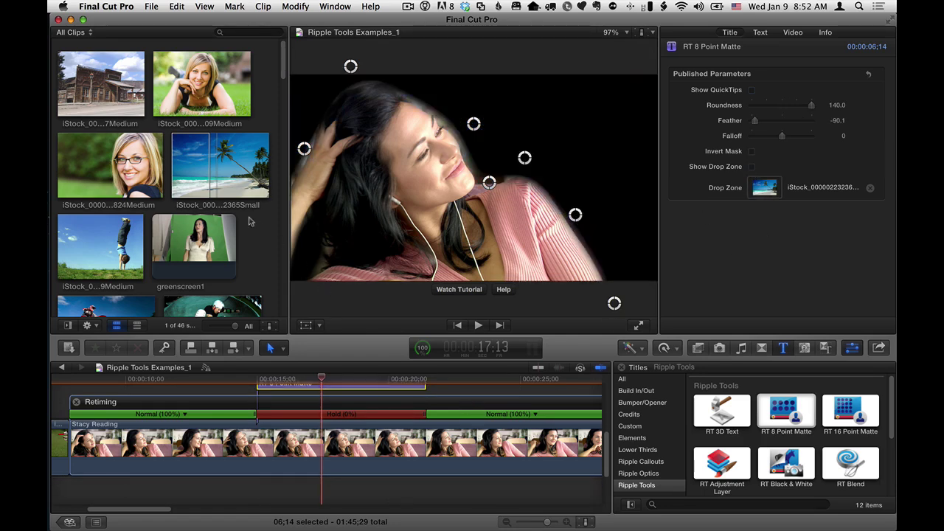
- Select the beach clip and the RT 8 Point Matte title, with the playhead at 14:12
left_click(225, 171)
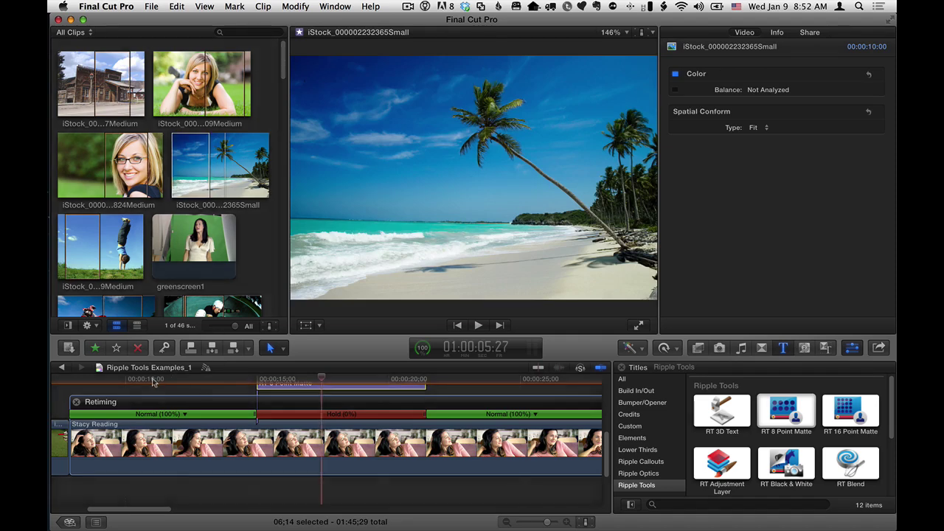
left_click_drag(151, 379, 131, 379)
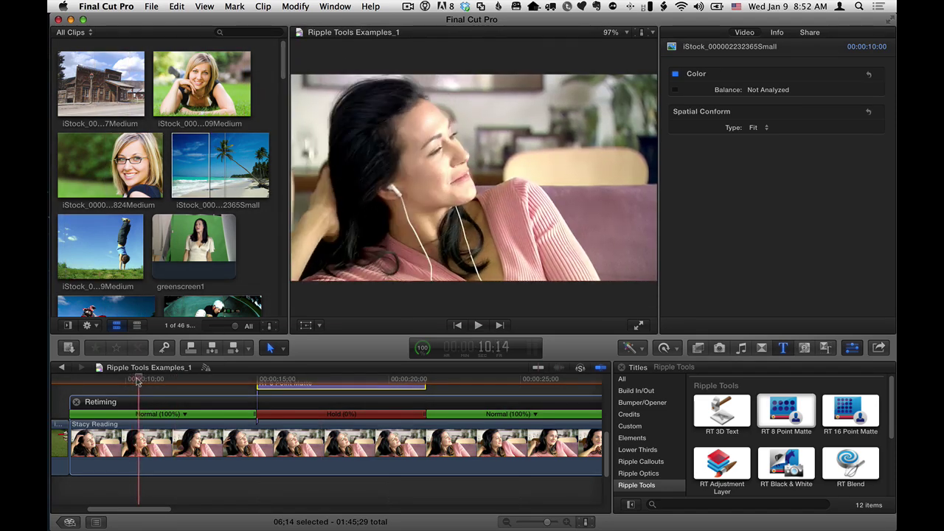
left_click(339, 385)
left_click(243, 385)
scroll(314, 433, "up", 1)
scroll(313, 434, "up", 2)
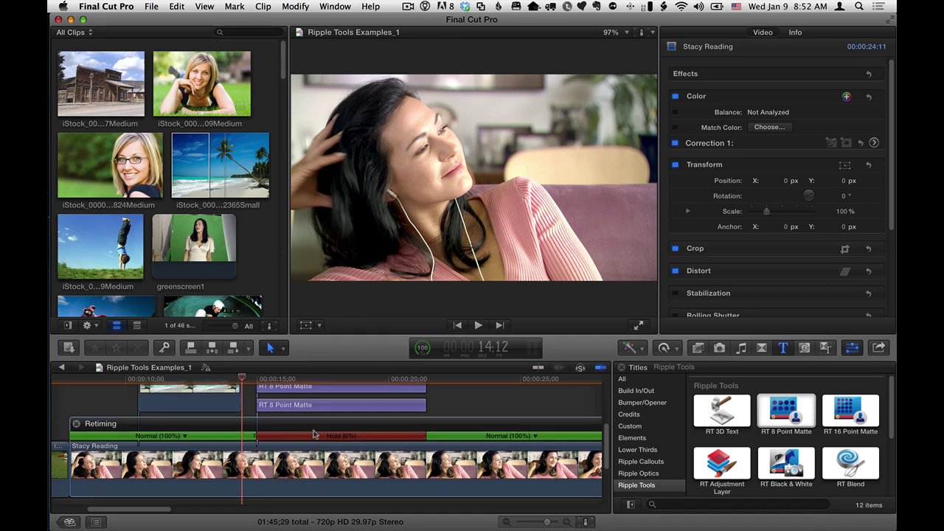
- Extend the beach clip across the matte titles and connect it below the main storyline
left_click_drag(239, 399, 507, 404)
left_click_drag(333, 398, 342, 453)
scroll(342, 453, "up", 3)
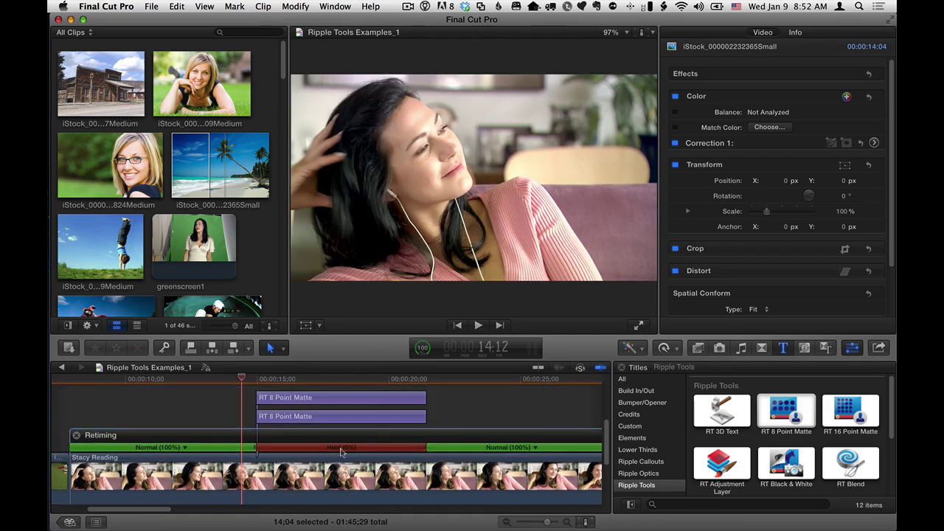
left_click(326, 379)
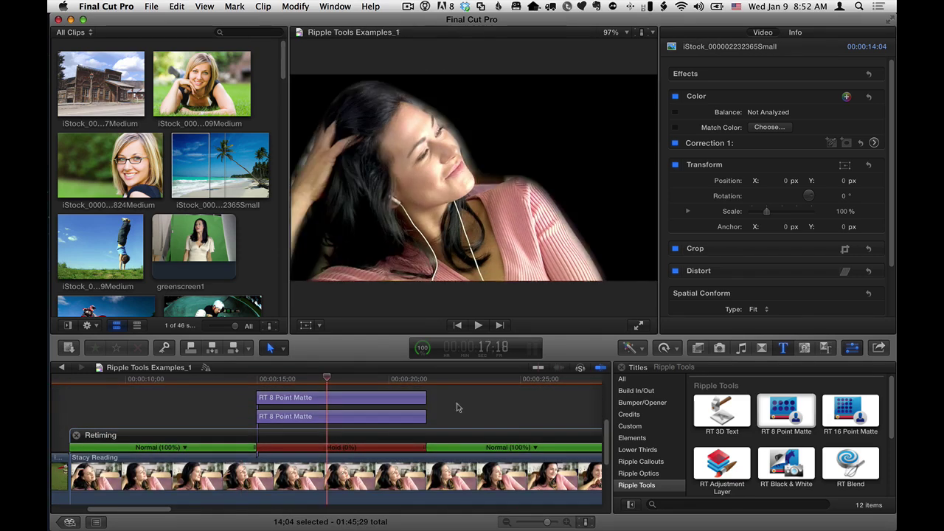
scroll(456, 407, "down", 3)
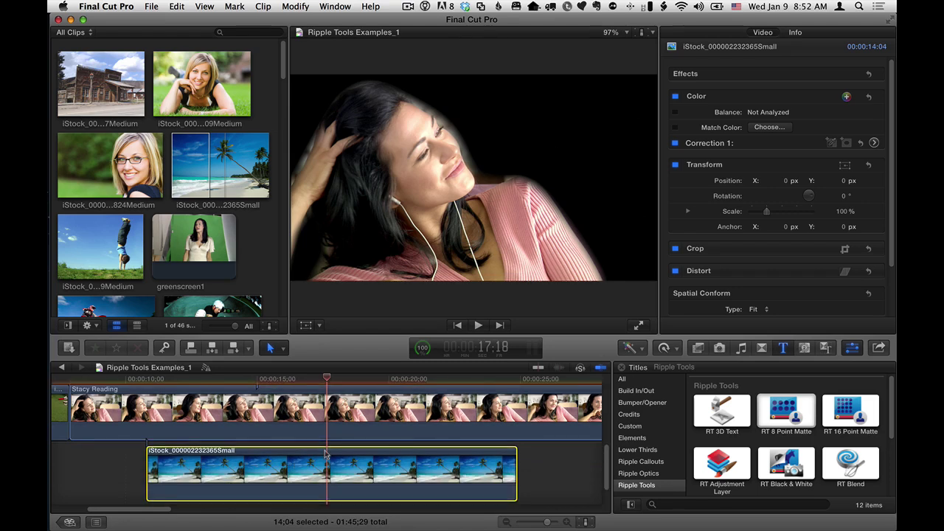
scroll(326, 452, "up", 5)
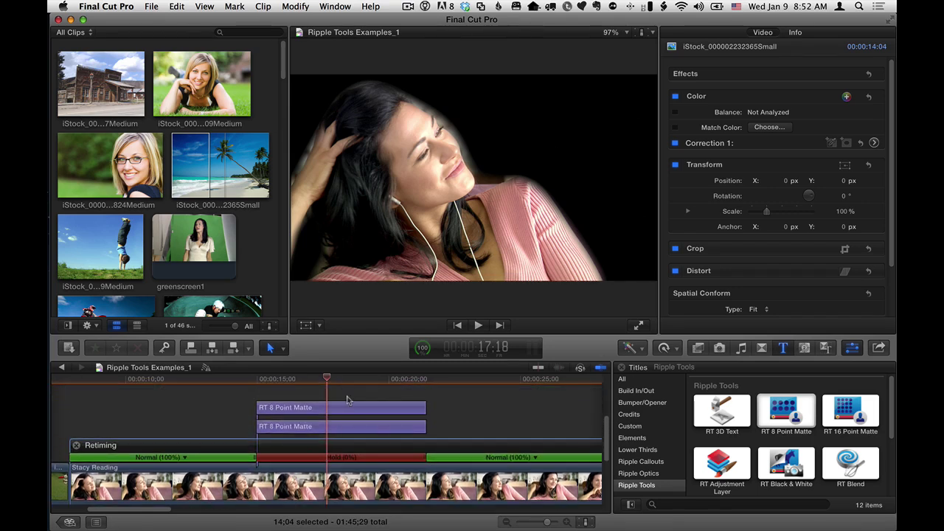
left_click(326, 409)
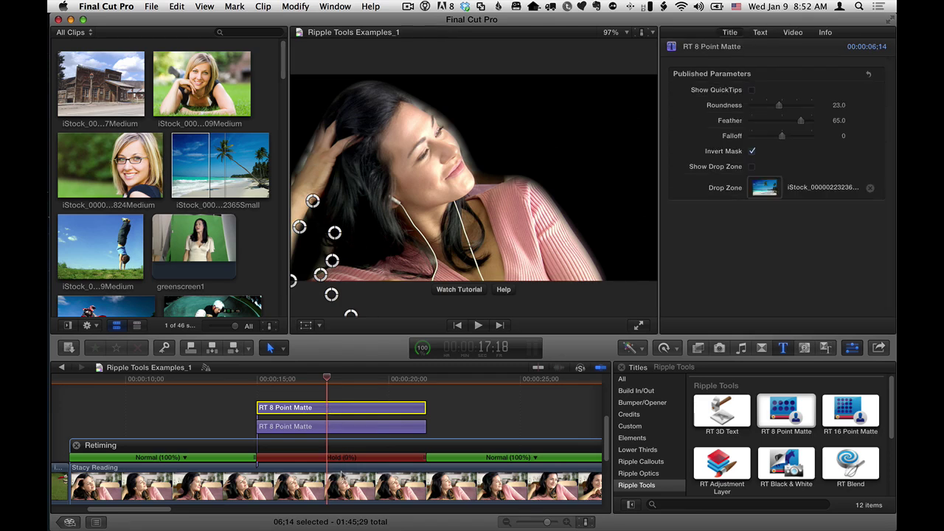
scroll(327, 443, "down", 3)
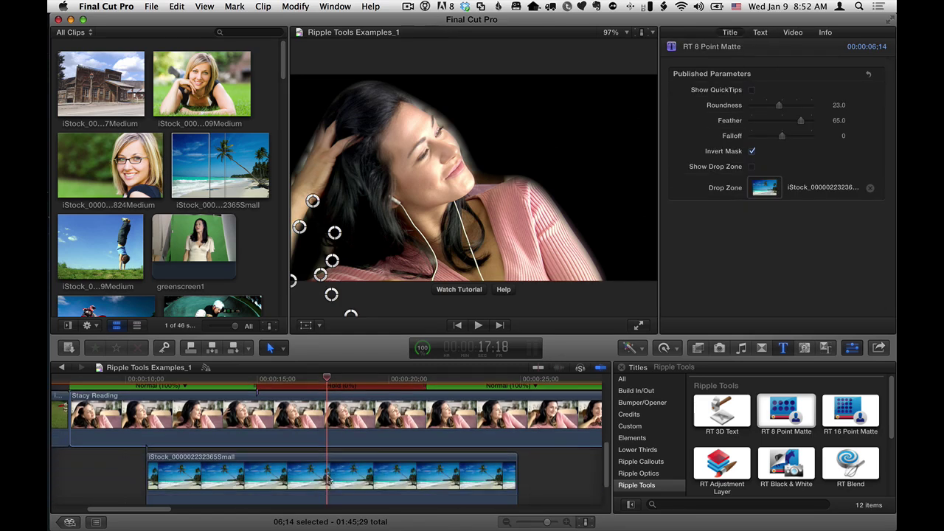
scroll(341, 474, "up", 3)
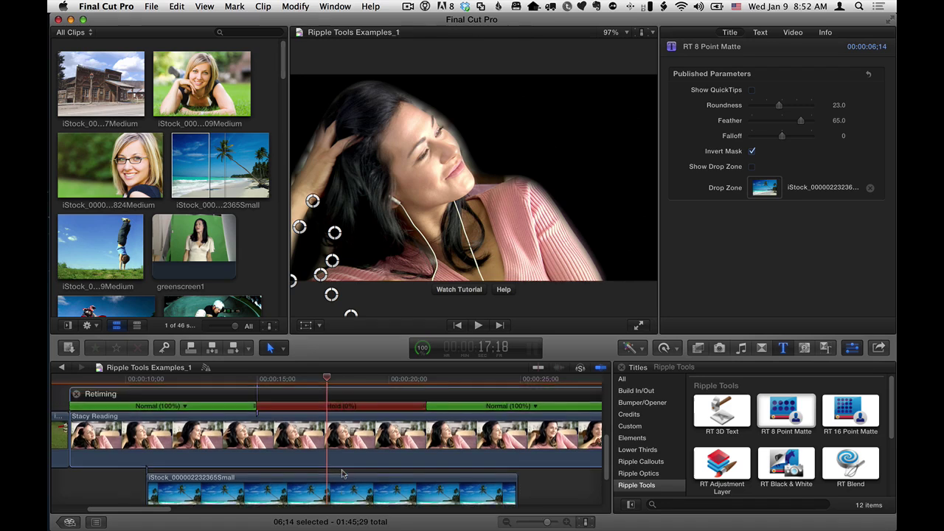
scroll(342, 472, "down", 3)
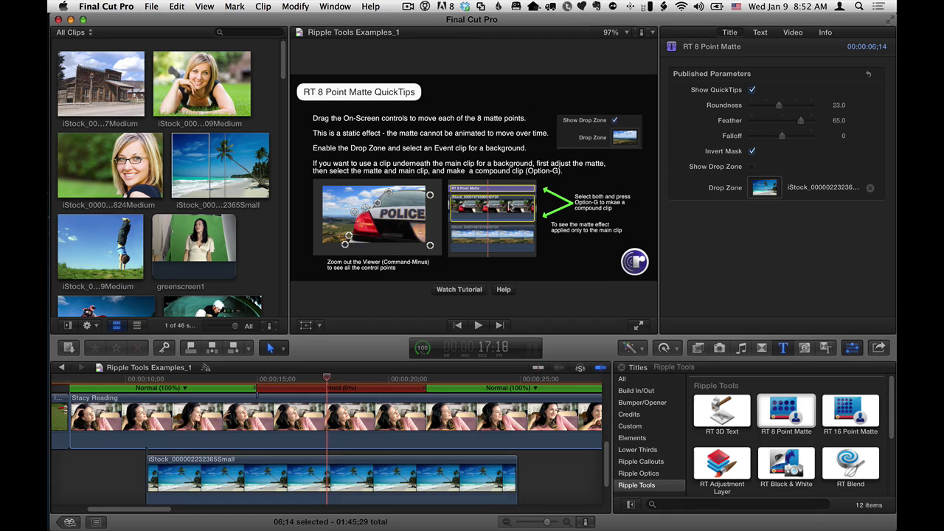
left_click(751, 90)
scroll(317, 447, "up", 3)
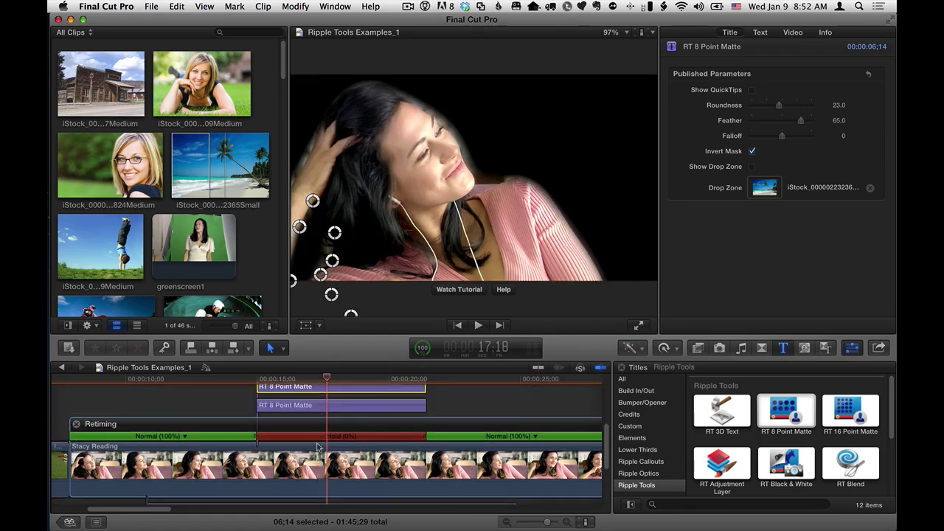
scroll(317, 447, "up", 1)
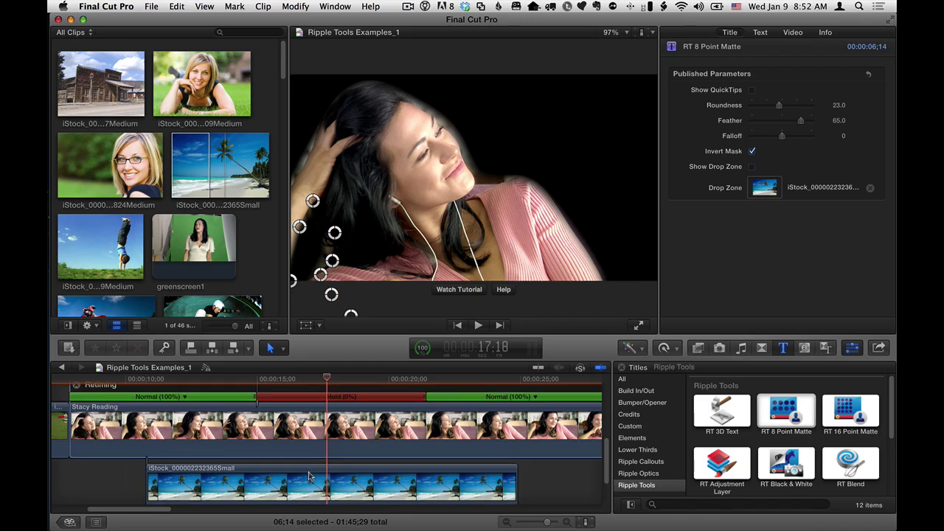
scroll(309, 477, "up", 3)
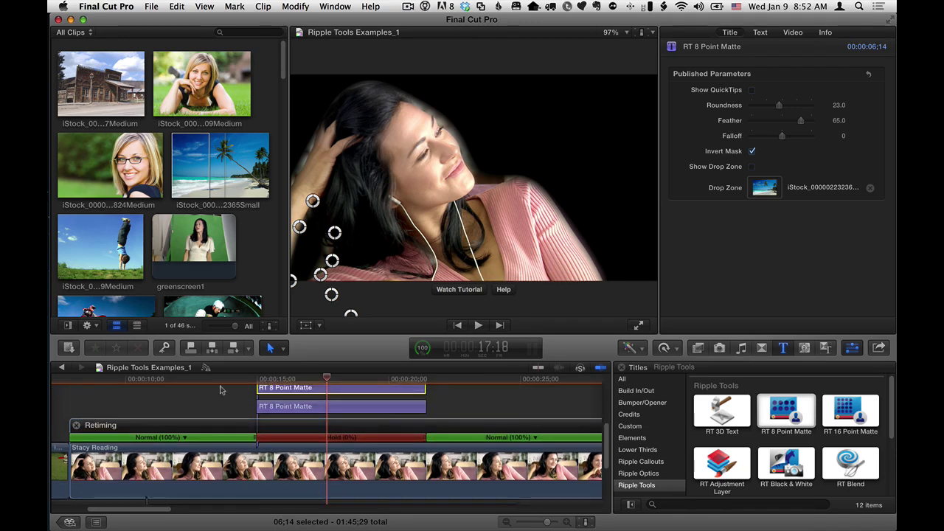
- Combine both matte titles and Stacy Reading into a compound clip named 'greenscreen'
left_click_drag(222, 388, 307, 447)
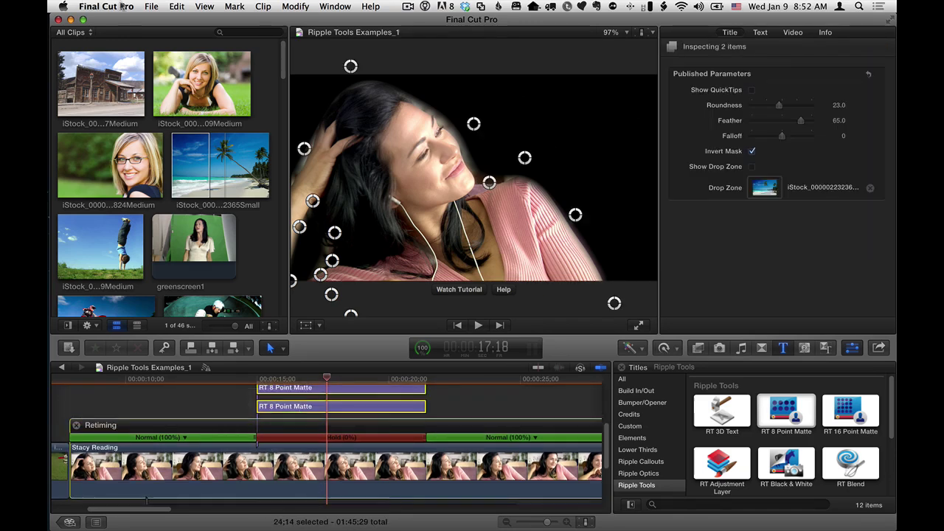
left_click(151, 6)
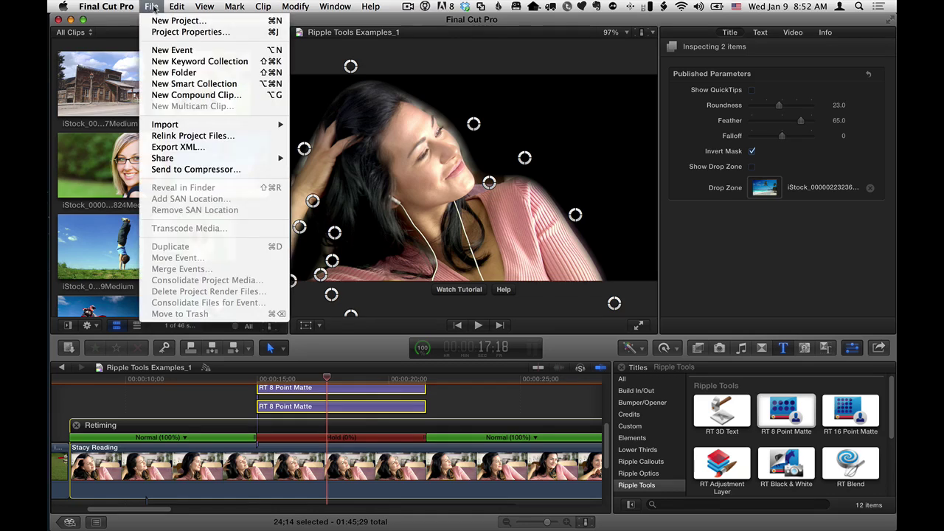
left_click(192, 95)
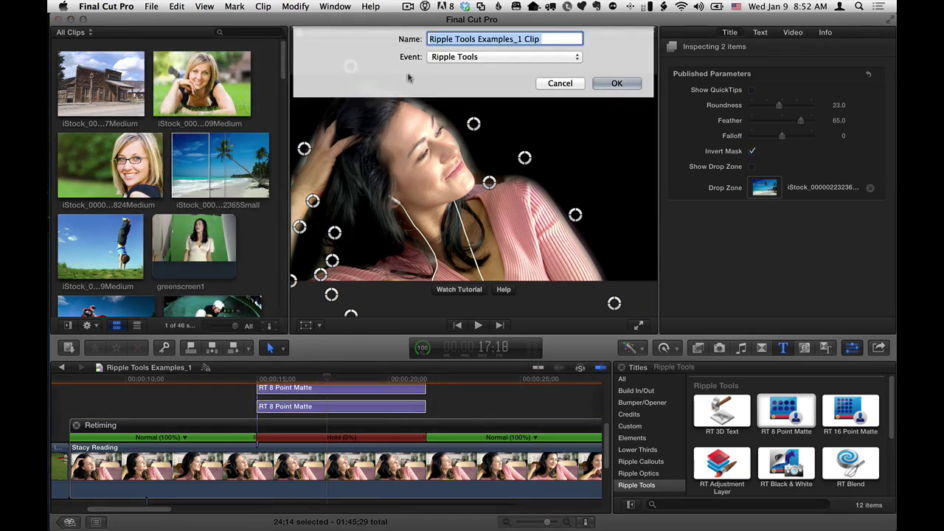
type("greenscreen")
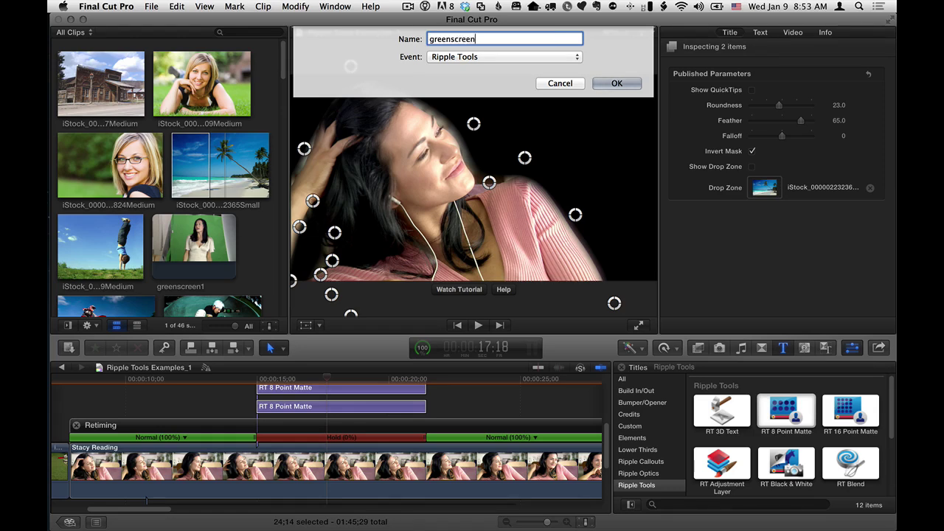
key("Return")
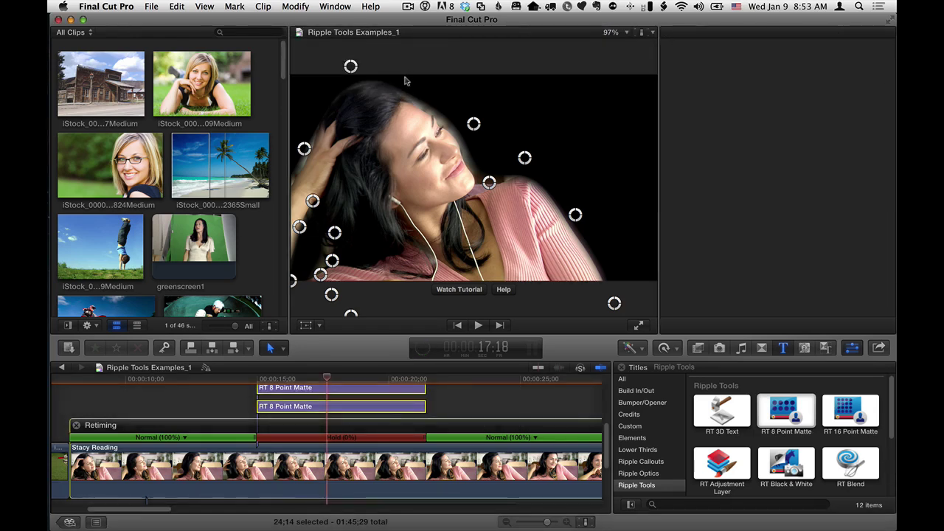
- Change the beach clip's Spatial Conform Type from Fit to Fill
left_click(331, 378)
scroll(364, 393, "down", 2)
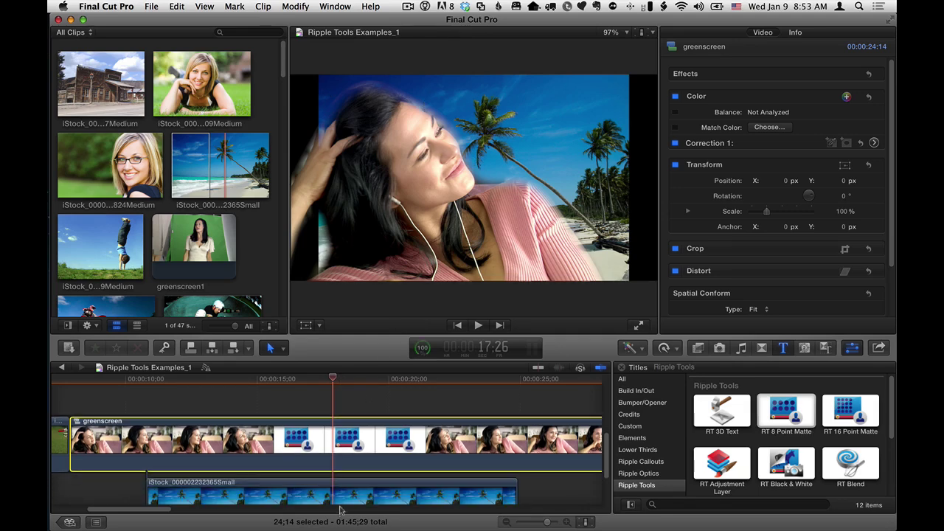
left_click(340, 505)
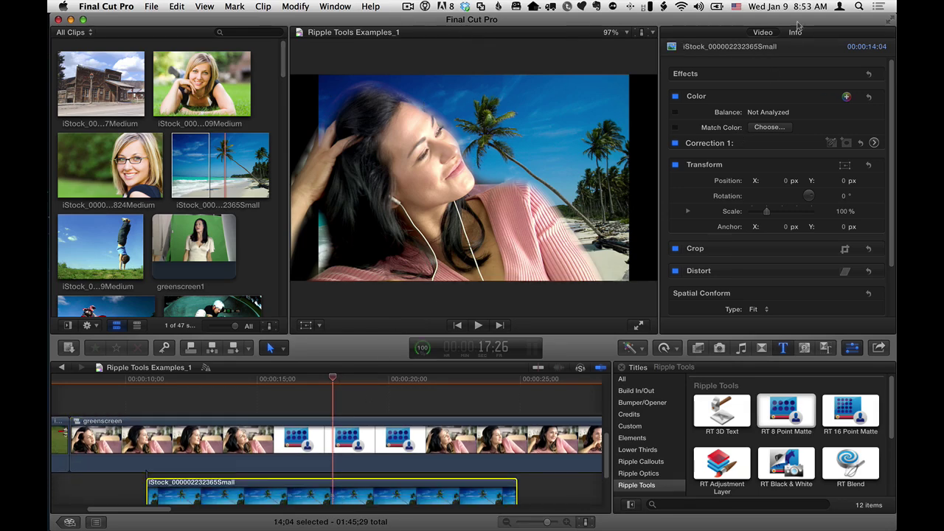
scroll(770, 229, "down", 3)
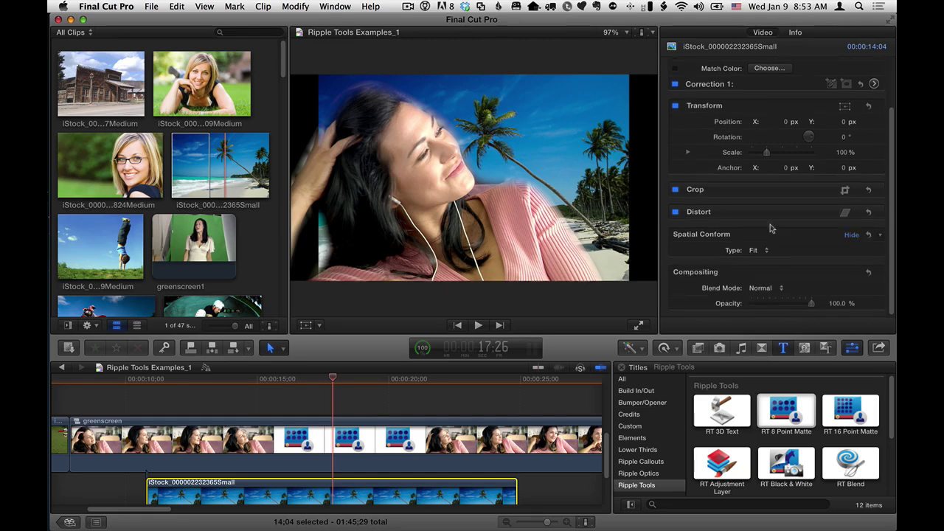
left_click(756, 250)
left_click(730, 260)
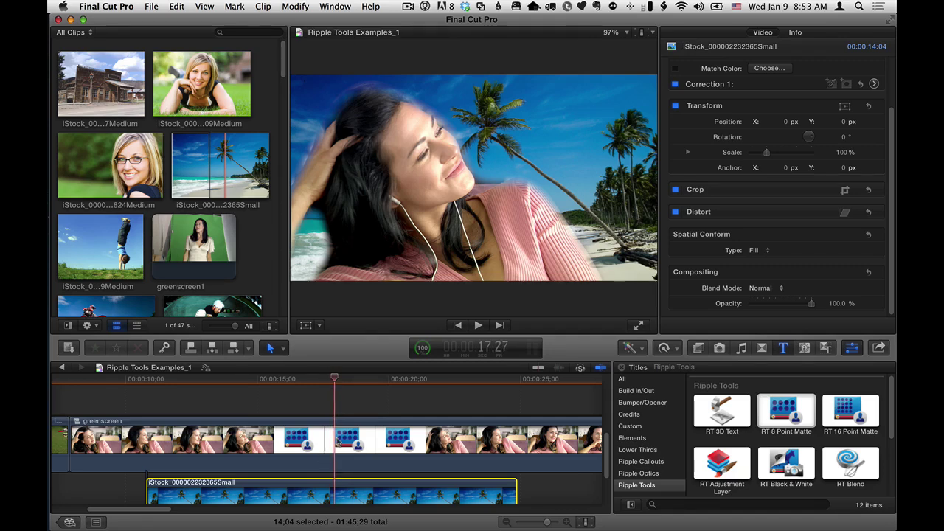
scroll(345, 439, "down", 2)
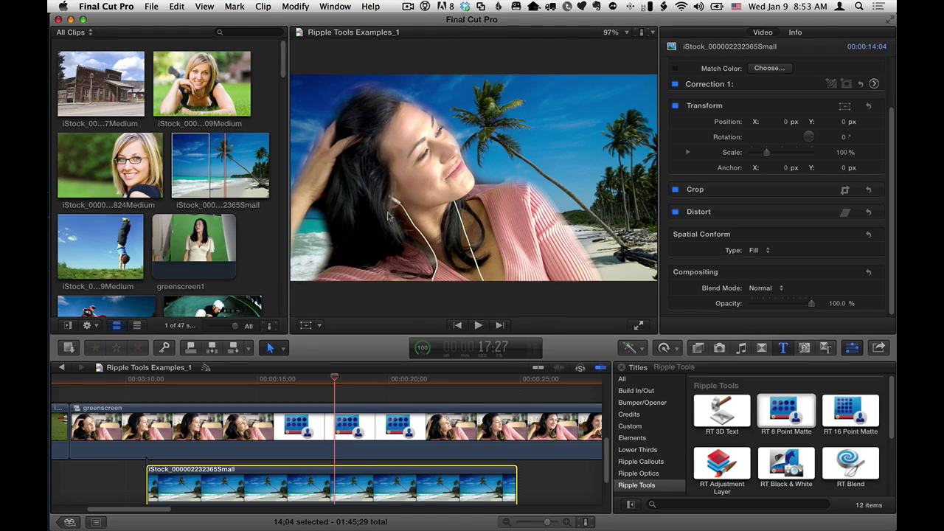
- Open the greenscreen compound clip and inspect both RT 8 Point Matte titles' parameters
left_click(319, 426)
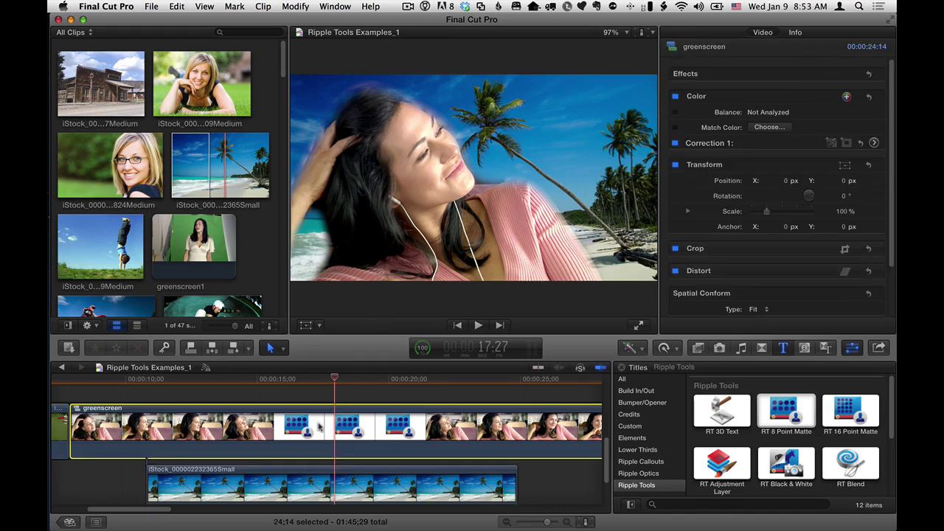
double_click(318, 426)
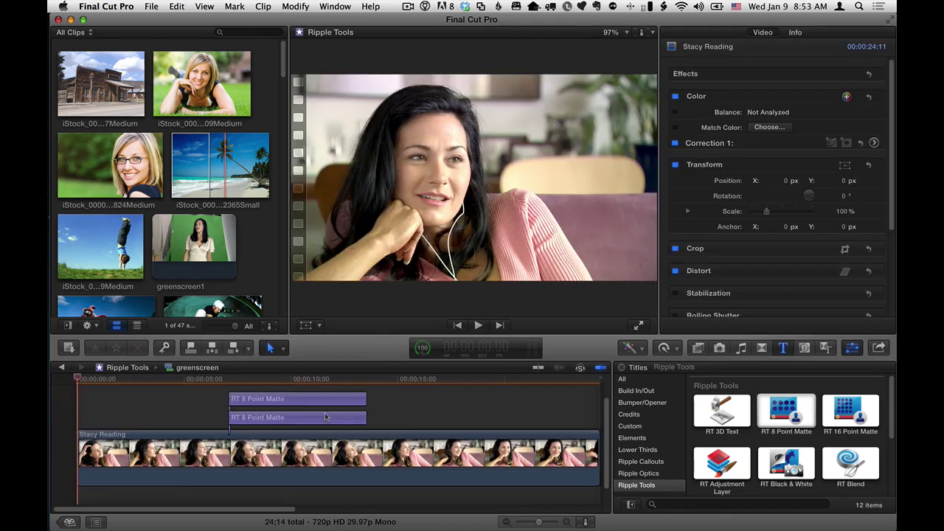
left_click(286, 380)
left_click(286, 398)
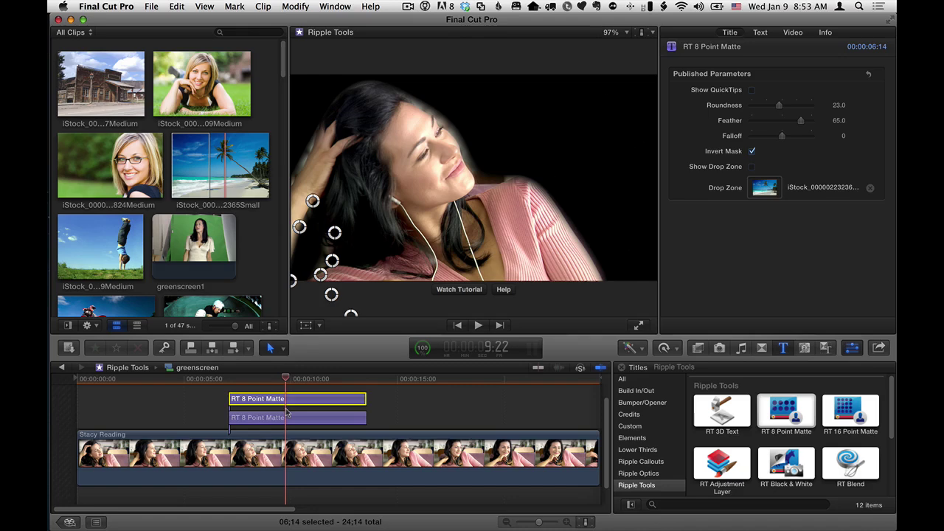
left_click(288, 418)
left_click(474, 125)
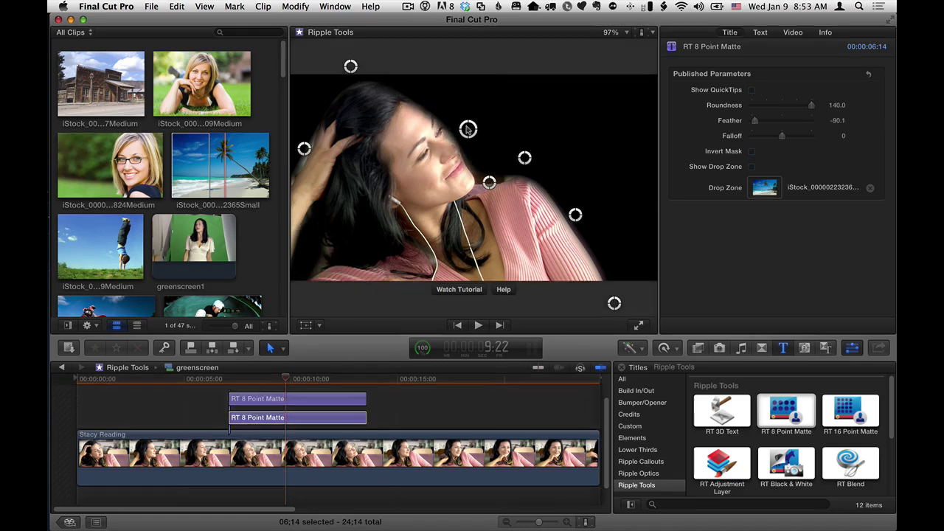
- Return to the Ripple Tools Examples_1 project, then reopen greenscreen and select a matte title
left_click(61, 367)
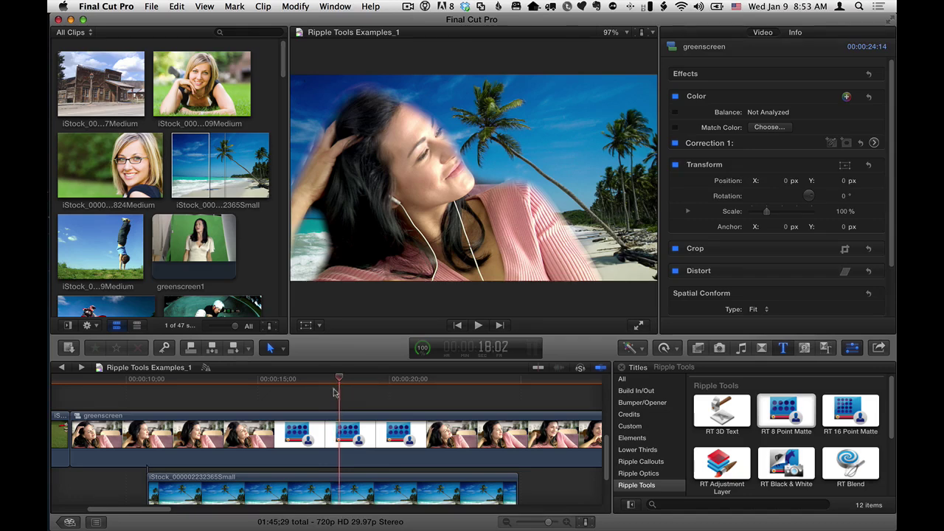
scroll(339, 397, "down", 1)
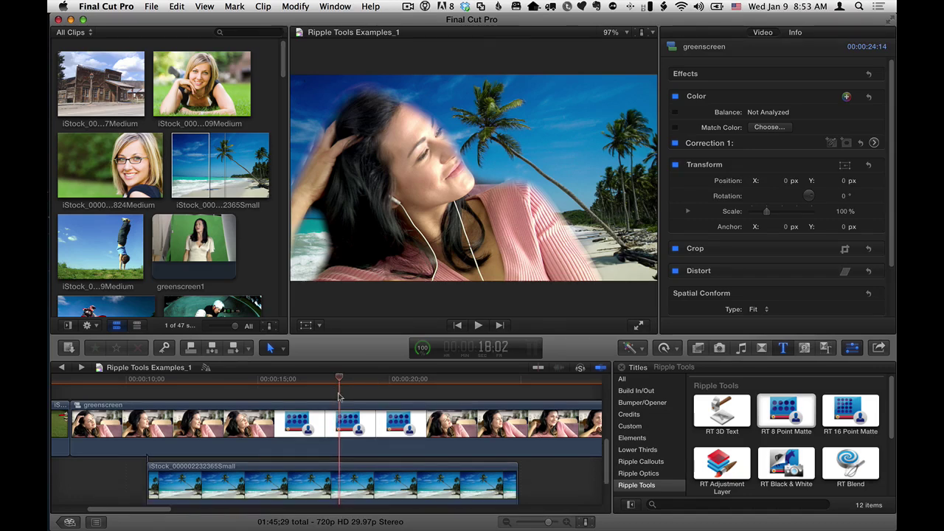
double_click(334, 400)
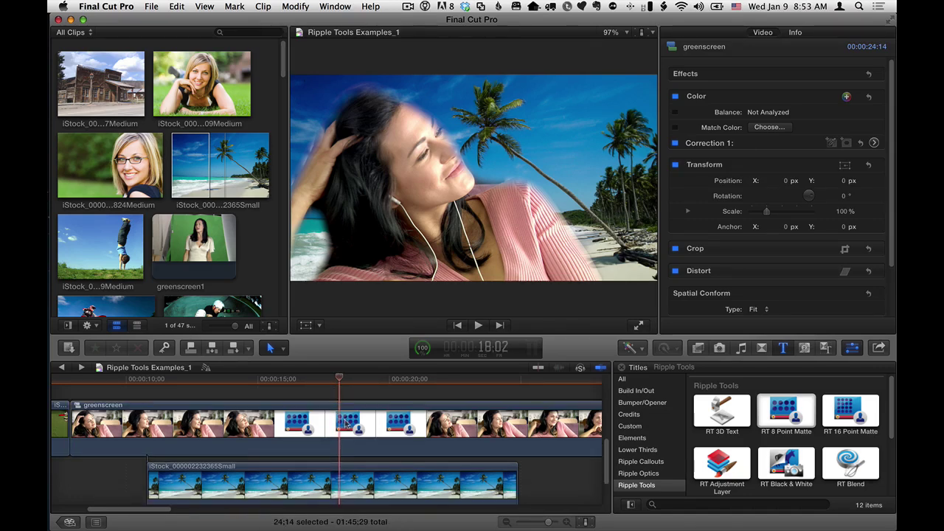
left_click(306, 398)
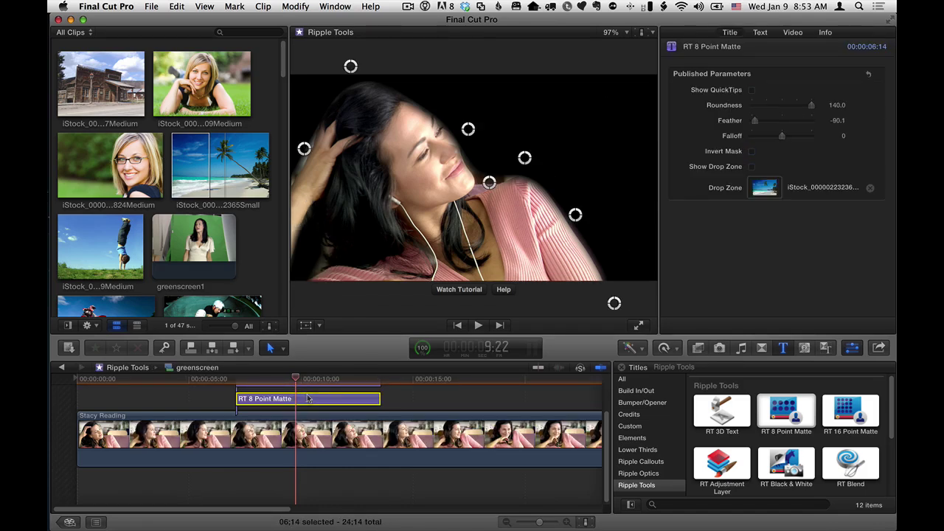